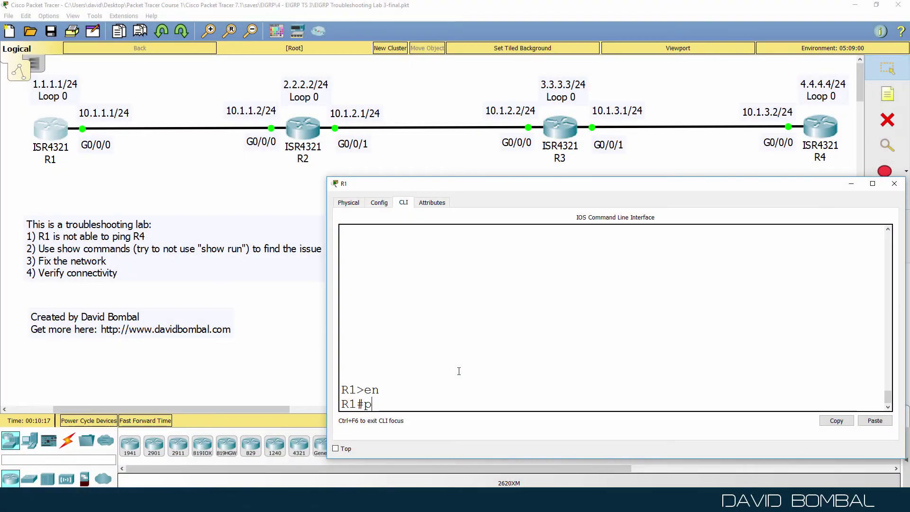
- Ping 4.4.4.4 from R1 and abort the stalled ping
type("ing 4.4.4.4")
key("Return")
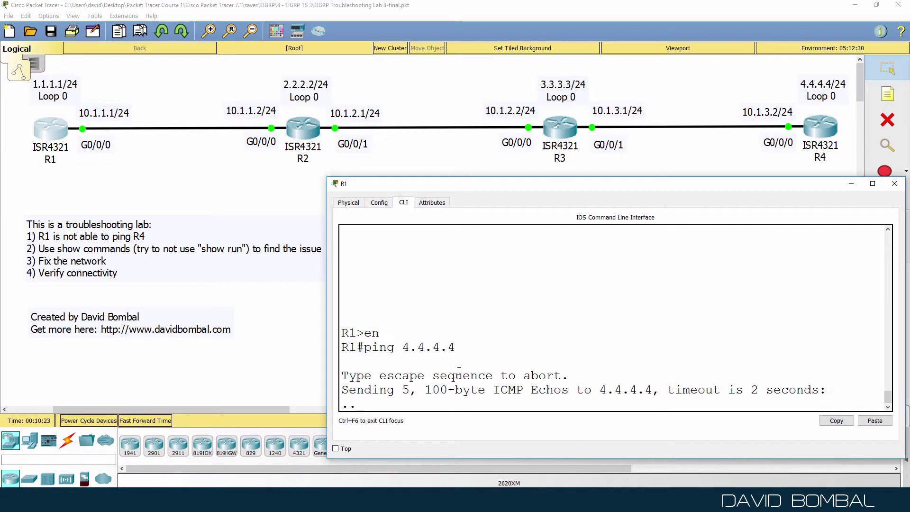
key("ctrl+shift+6")
- Show R1's routing table in an enlarged terminal: EIGRP routes only to 2.2.2.2 and 10.1.2.0/24
type("sh ip route")
key("Return")
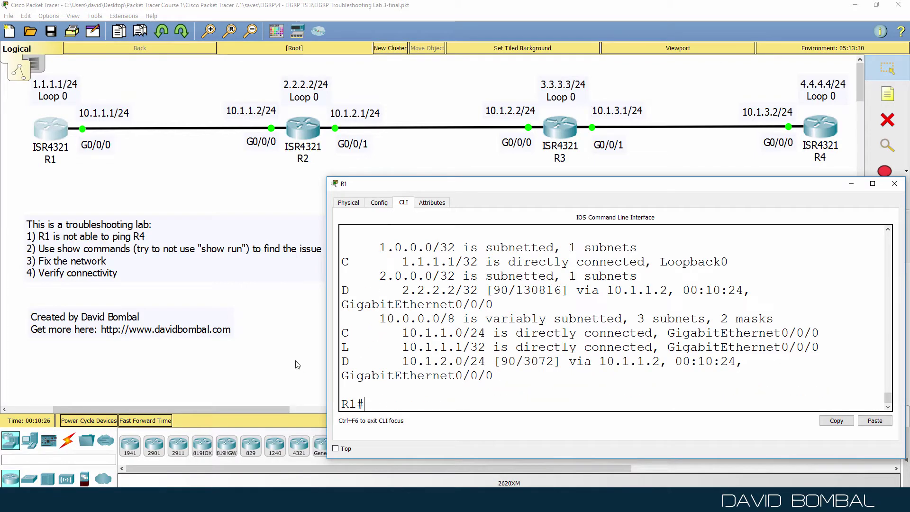
left_click_drag(415, 184, 392, 224)
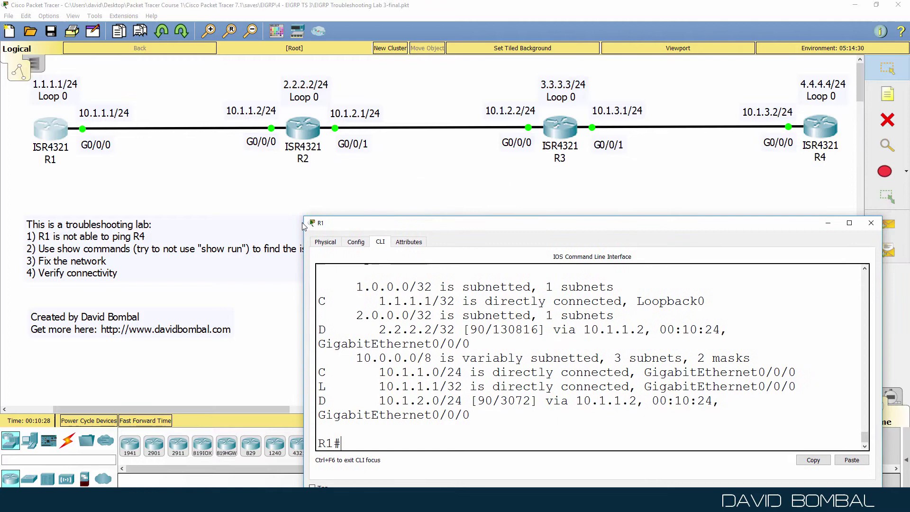
left_click_drag(304, 217, 197, 158)
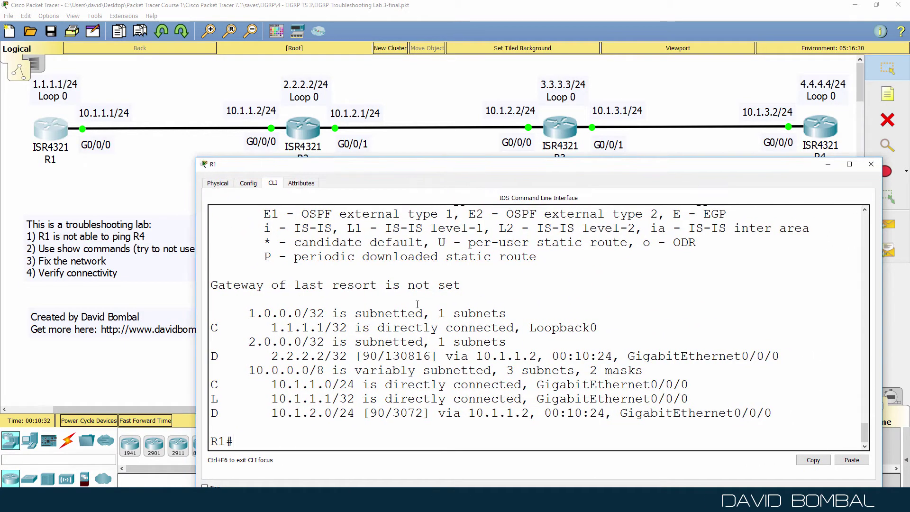
left_click_drag(479, 286, 289, 435)
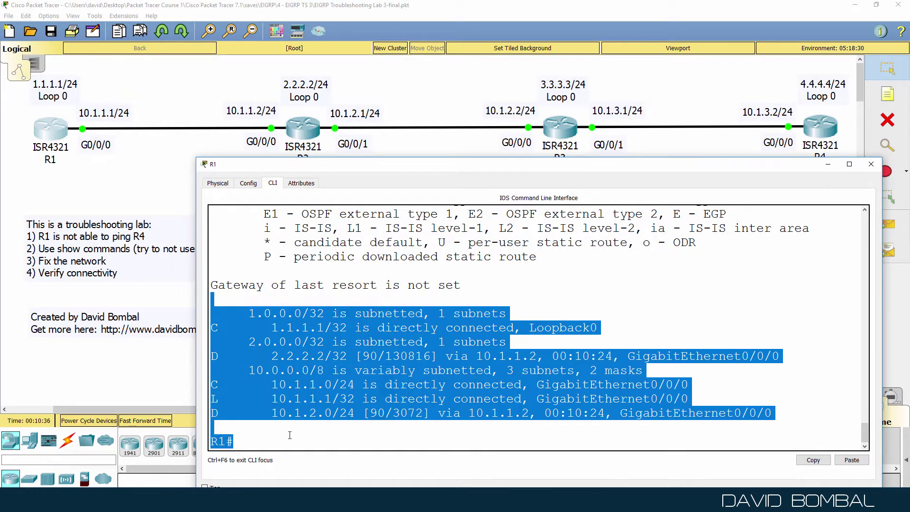
scroll(290, 429, "up", 3)
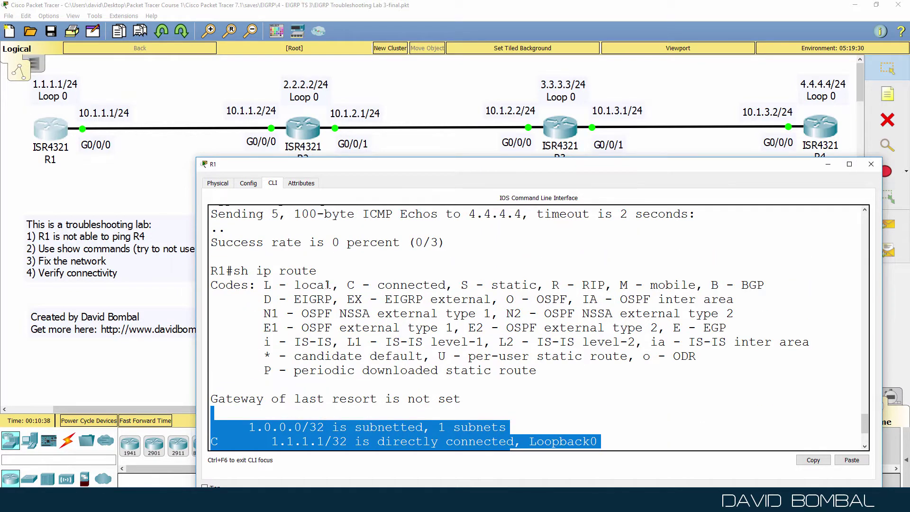
left_click_drag(337, 263, 201, 266)
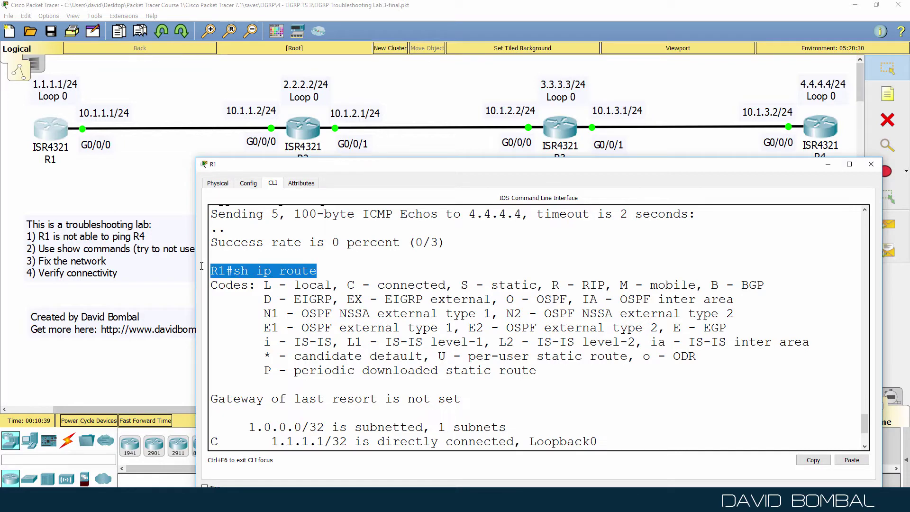
left_click(349, 341)
scroll(350, 345, "down", 3)
- Ping 2.2.2.2, 10.1.2.1 and 10.1.2.2 from R1; only 10.1.2.2 fails
type("ping 2.2.2.2")
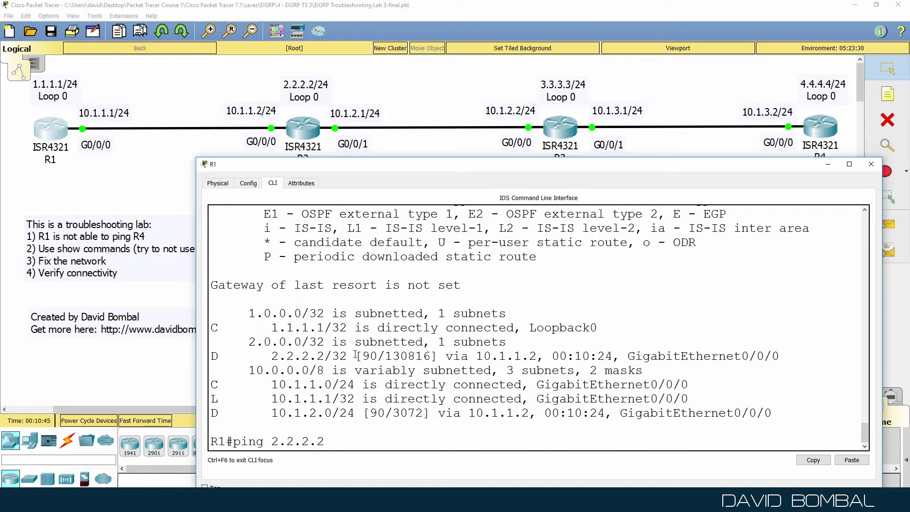
key("Return")
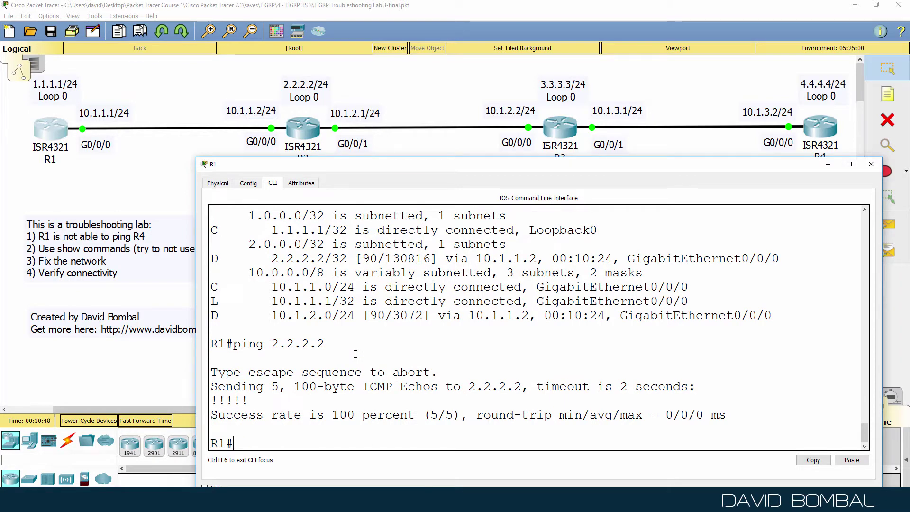
type("ping 10.1.2.1")
key("Return")
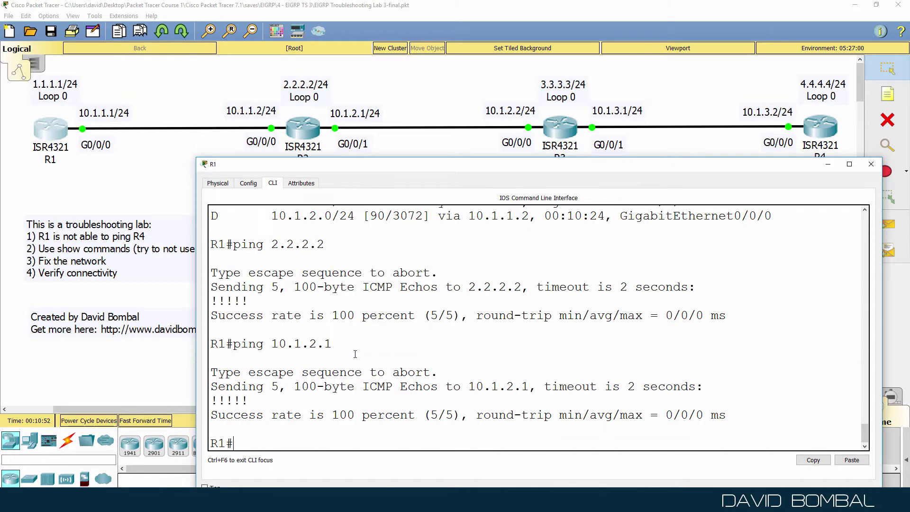
type("ping 10.1.2.2")
key("Return")
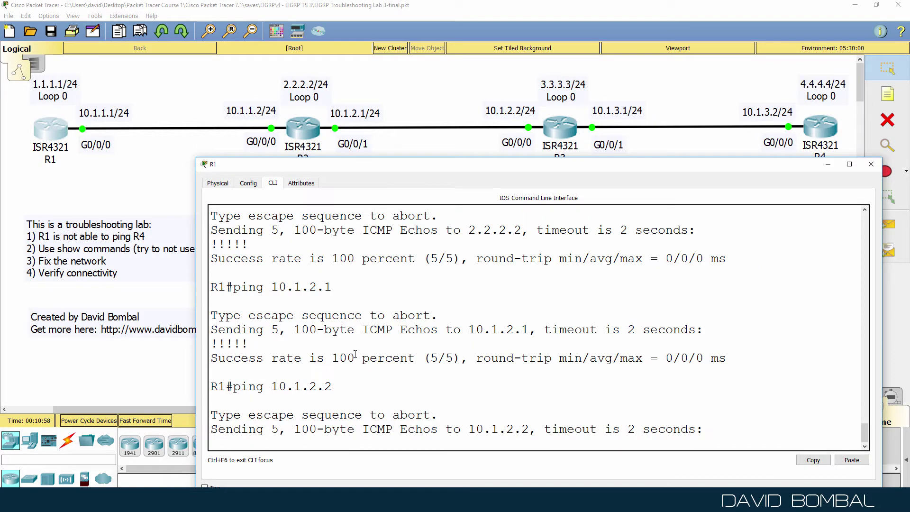
left_click_drag(407, 171, 407, 188)
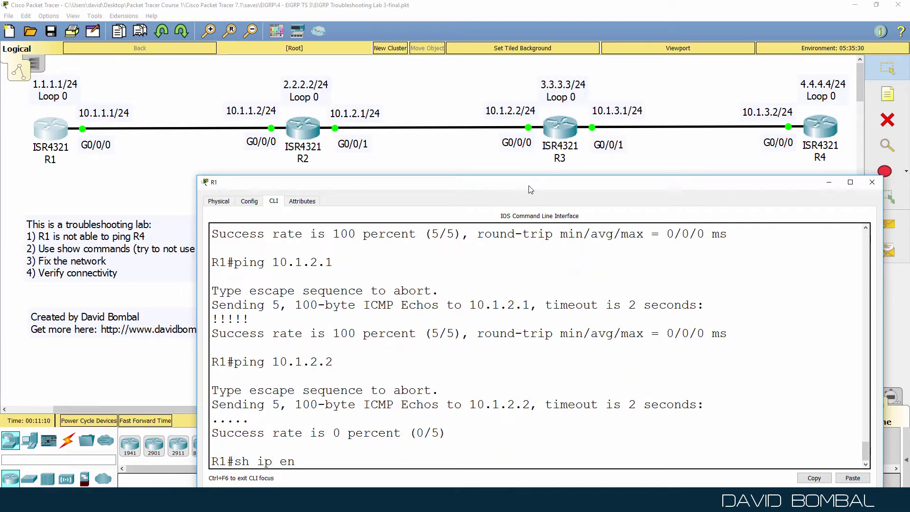
- List R1's EIGRP neighbors, showing only 10.1.1.2 on Gig0/0/0
key("BackSpace")
type("i")
key("Tab")
type("ne")
key("Tab")
key("Return")
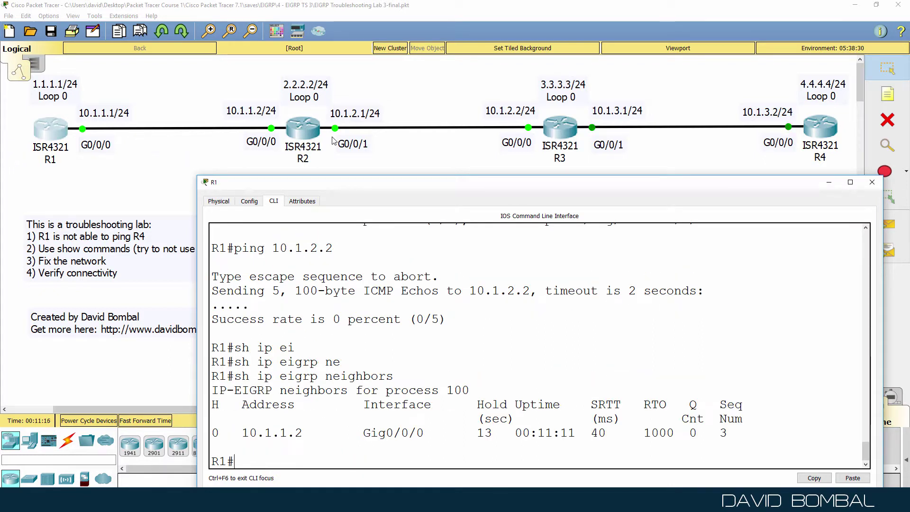
- Redisplay R1's routing table and highlight the 2.2.2.2/32 EIGRP route
type("sh ip ruote")
key("Return")
type("sh ")
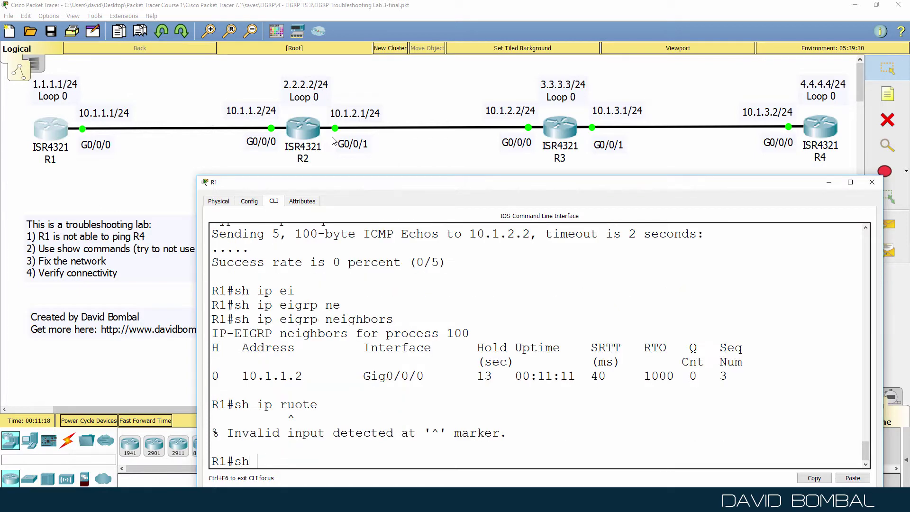
type("ip route")
key("Return")
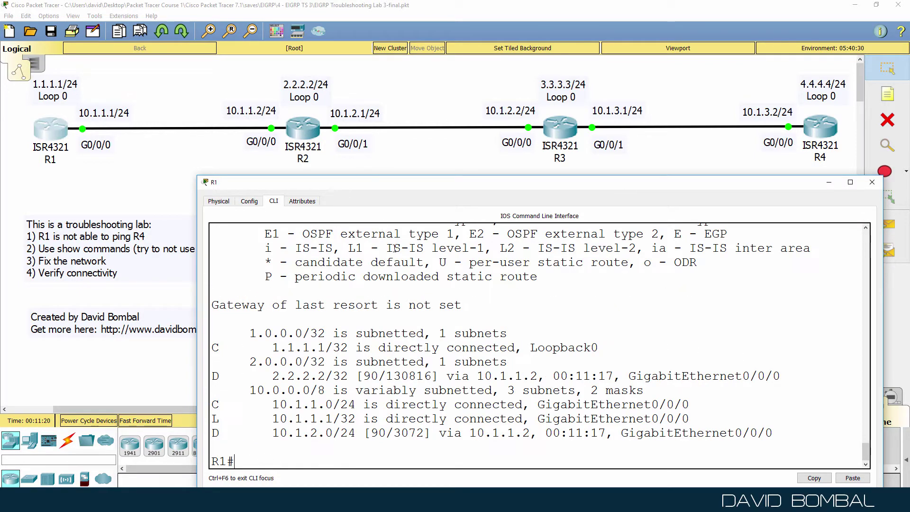
left_click(509, 361)
left_click_drag(838, 368, 840, 372)
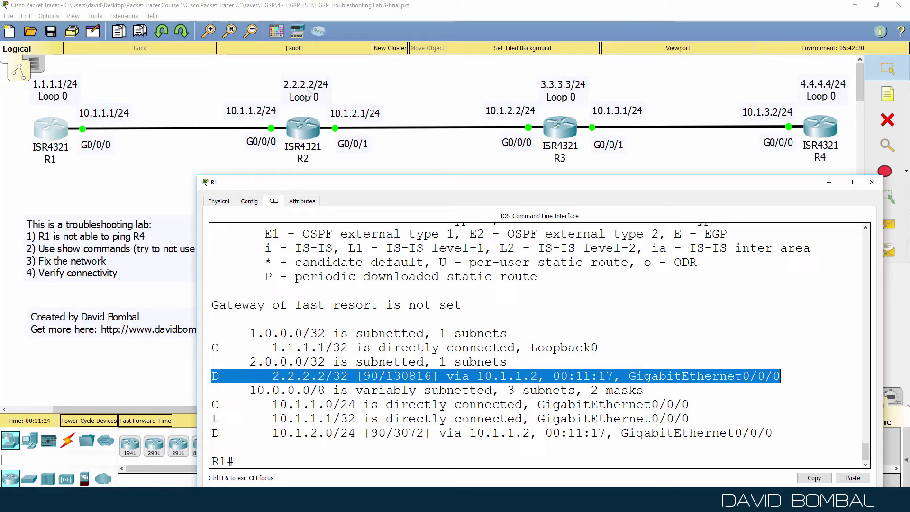
- Open R2's widened CLI in privileged mode and list its EIGRP neighbors (only 10.1.1.1)
left_click(307, 126)
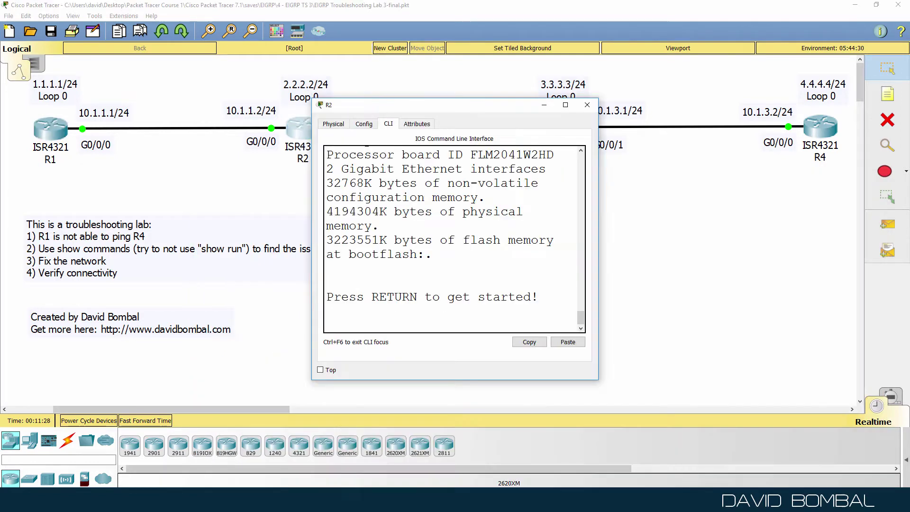
left_click_drag(625, 235, 905, 240)
key("Return")
type("e")
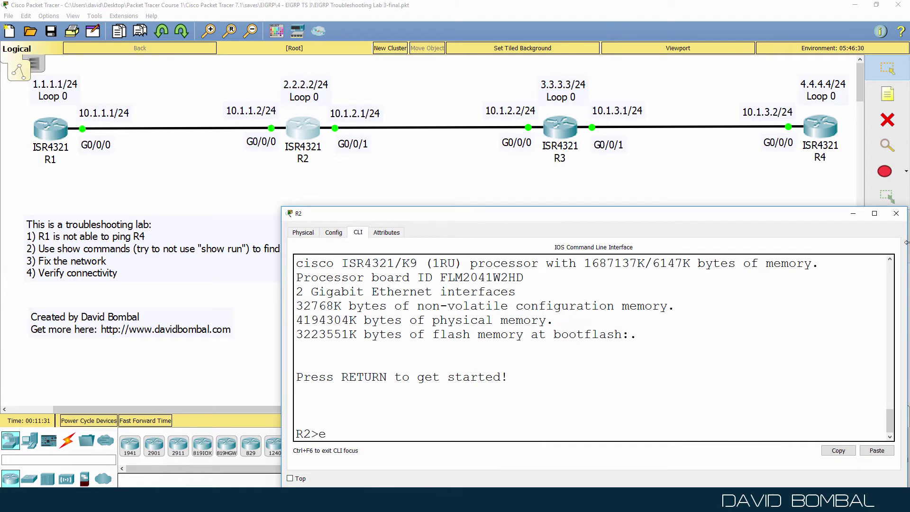
type("n")
key("Return")
type("sh")
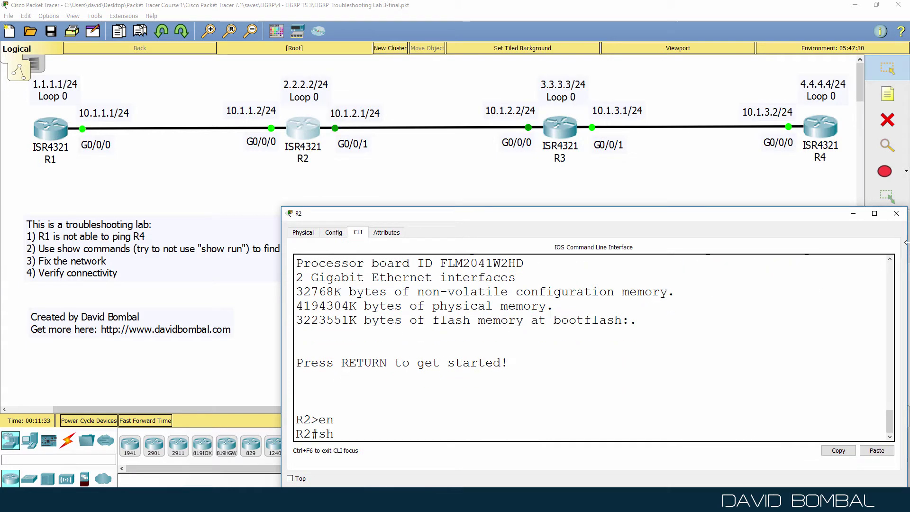
type(" ip eip en")
key("Tab")
type("ne")
key("Tab")
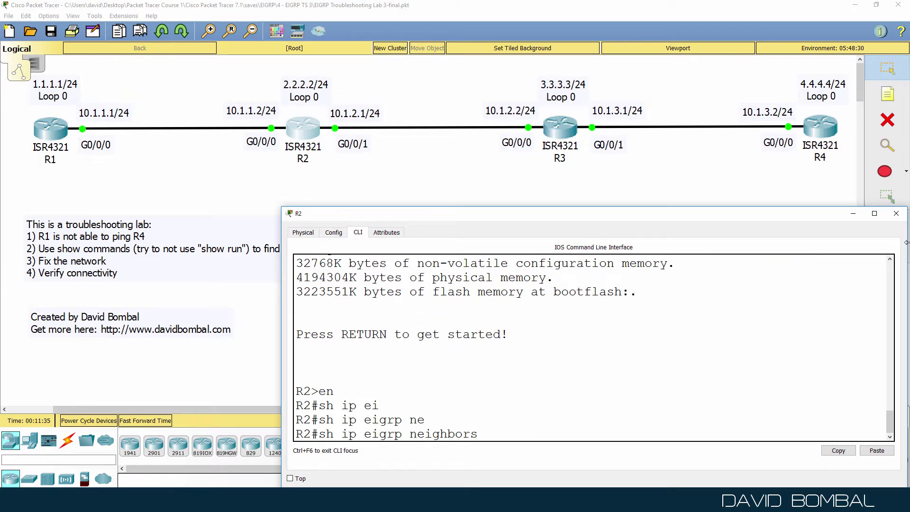
key("Return")
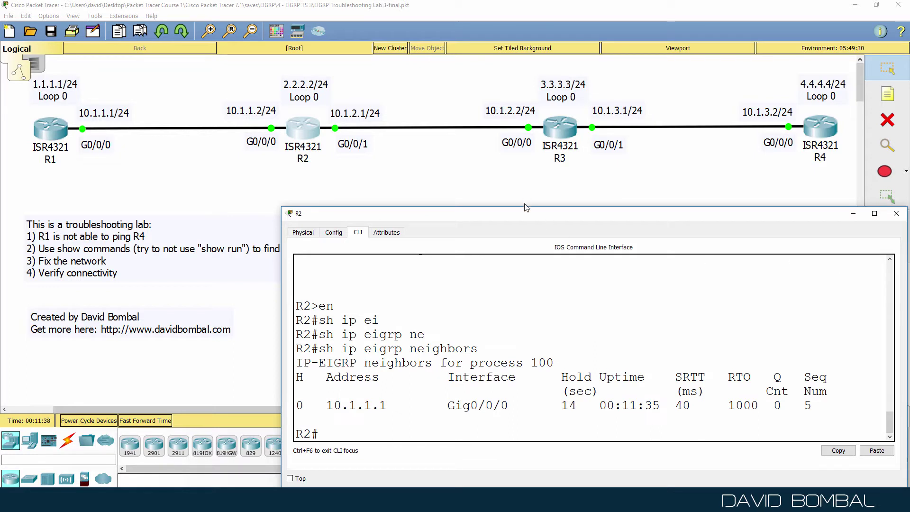
left_click_drag(390, 403, 269, 407)
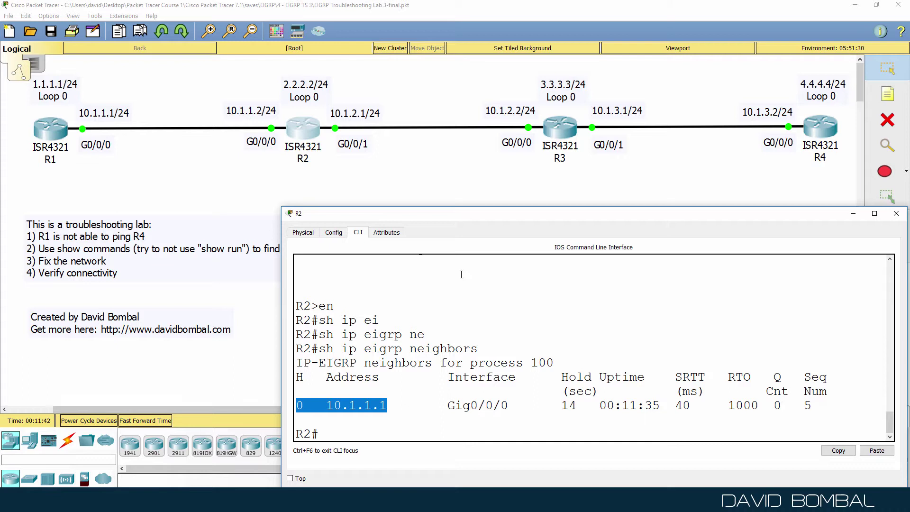
- List R2's EIGRP interfaces: Lo0, Gig0/0/0 with one peer, Gig0/0/1 with zero
type("sh i")
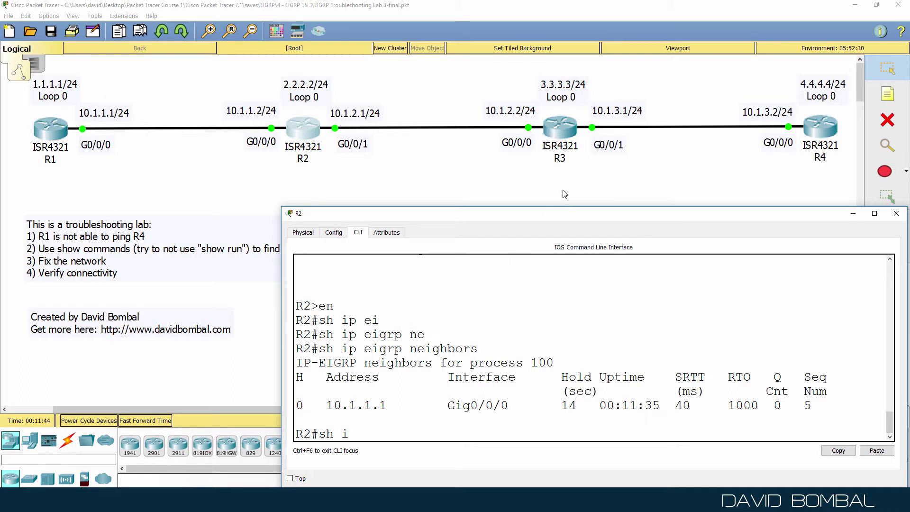
type("p ei")
key("Tab")
type("in")
key("Tab")
key("Return")
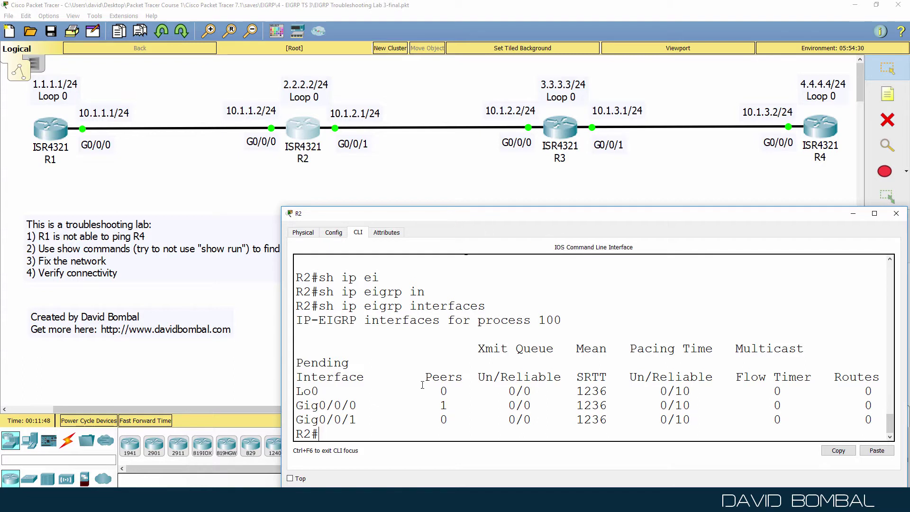
left_click_drag(380, 420, 296, 391)
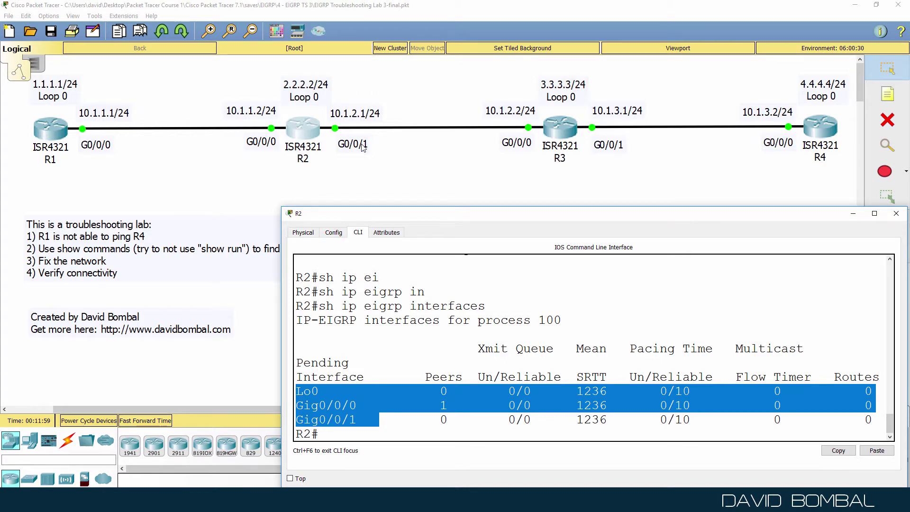
- List R2's EIGRP neighbors and display its show ip protocols output
type("sh ip ei")
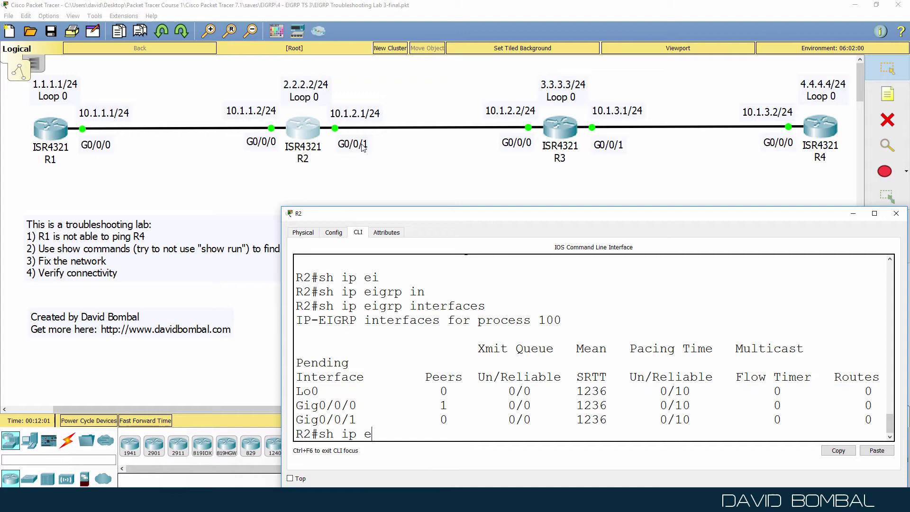
key("Tab")
type("ne")
key("Tab")
key("Return")
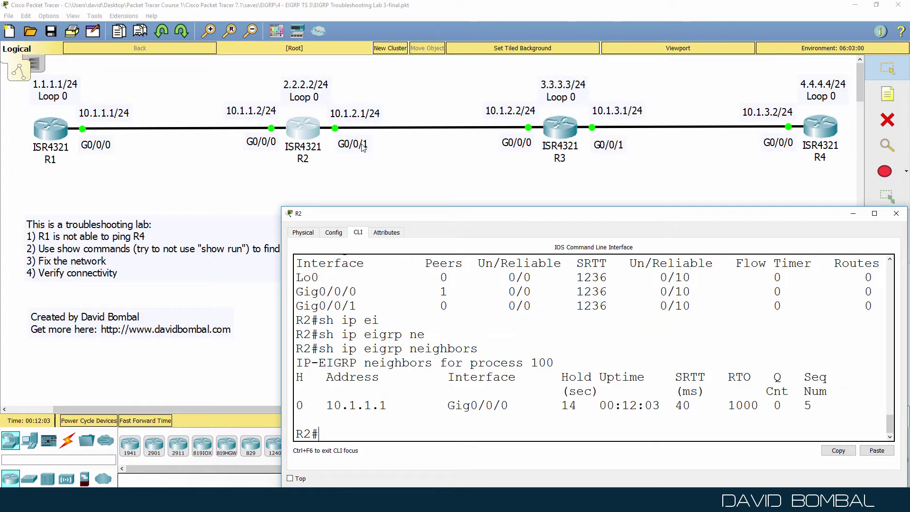
type("sh ip prot")
key("Tab")
key("Return")
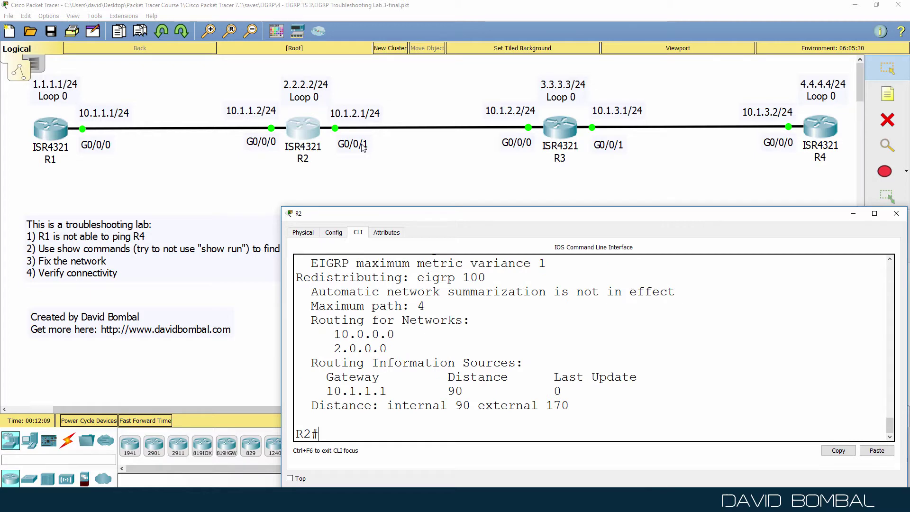
- Highlight the eigrp 100 process, advertised network 10.0.0.0 and gateway 10.1.1.1
left_click_drag(490, 224, 391, 139)
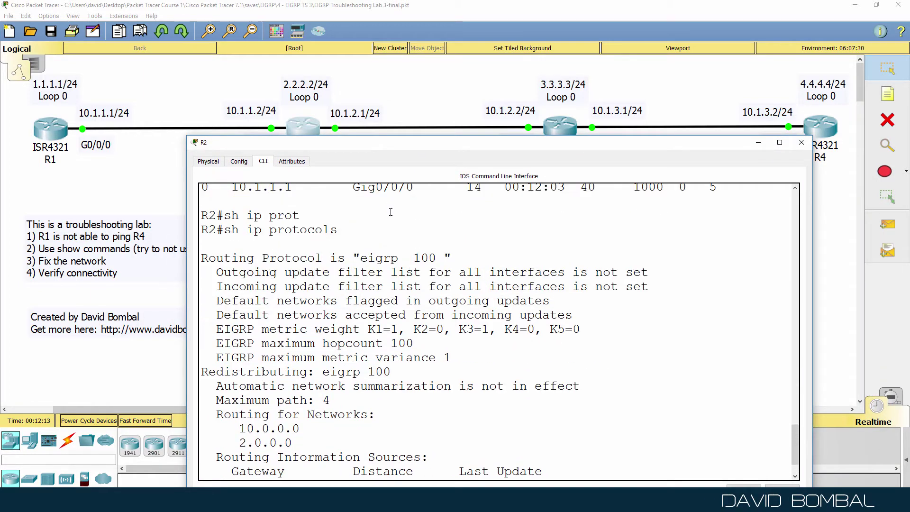
left_click_drag(474, 258, 160, 261)
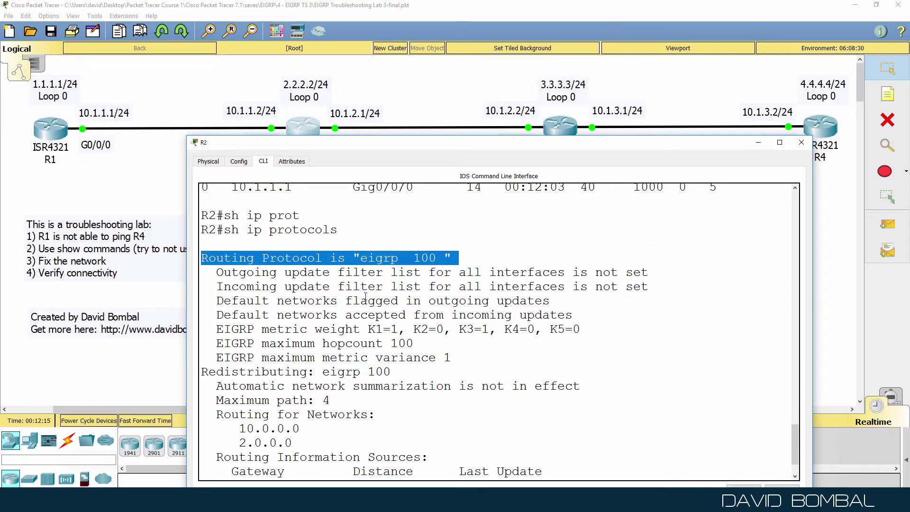
left_click_drag(300, 428, 213, 427)
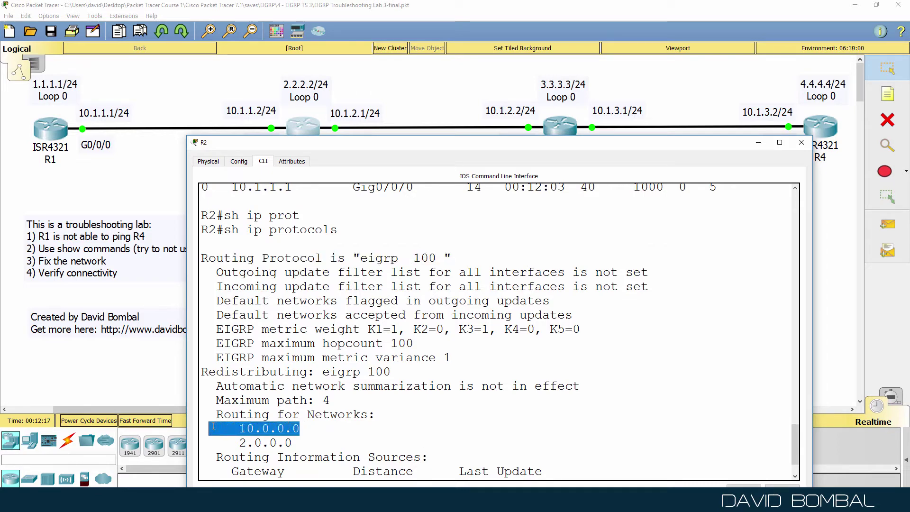
left_click_drag(294, 443, 224, 442)
scroll(303, 426, "down", 2)
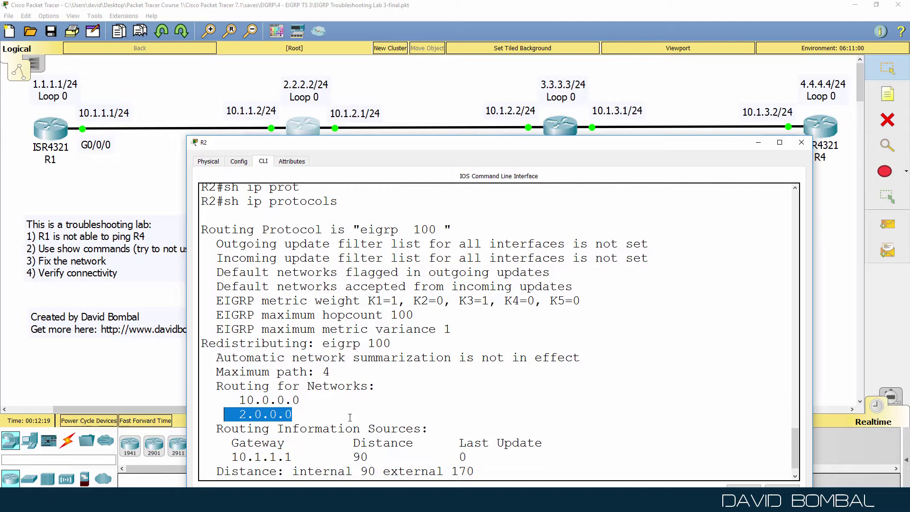
left_click_drag(300, 428, 183, 435)
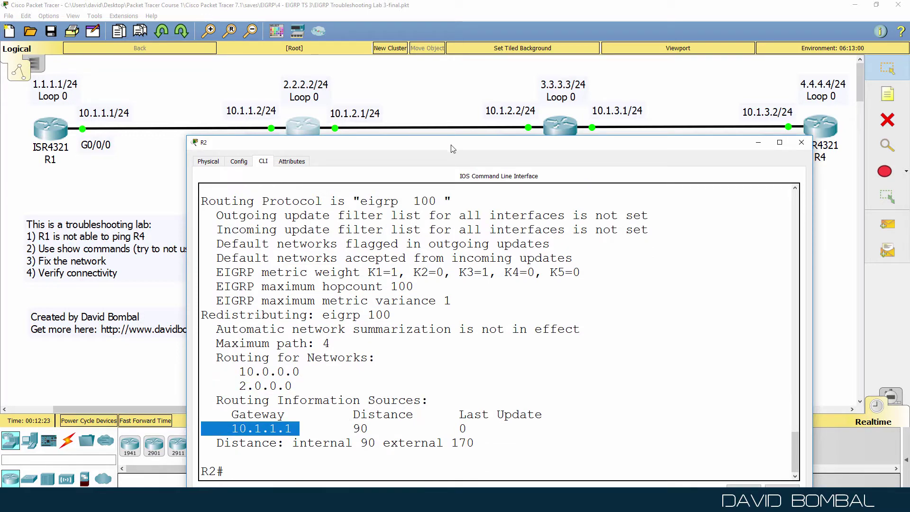
- Ping 10.1.2.2 from R2, succeeding at 100 percent
left_click_drag(453, 148, 308, 169)
type("ping 10")
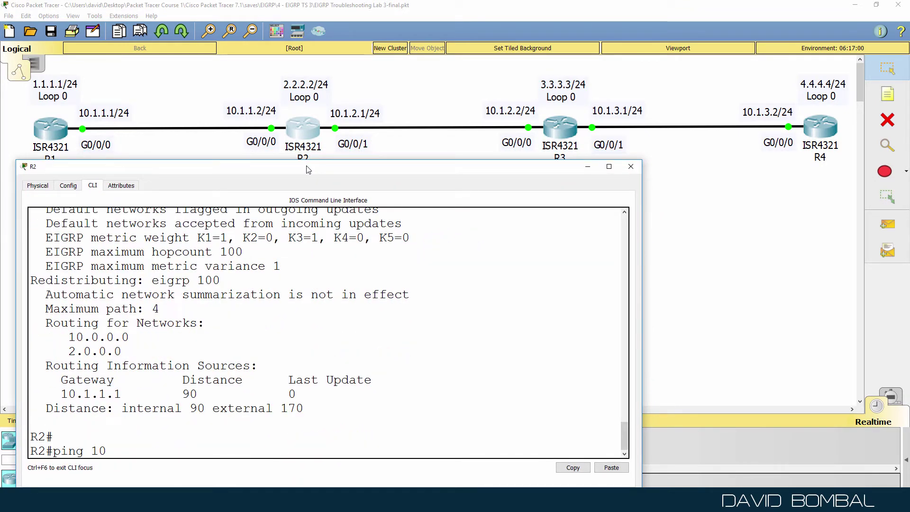
type(".1.2.2")
key("Return")
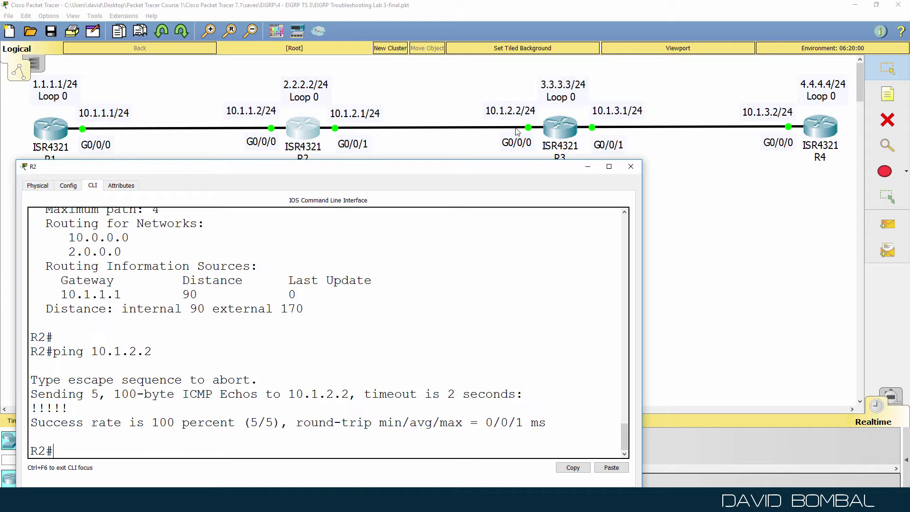
- Open R3's enlarged CLI and enter privileged mode
left_click(553, 127)
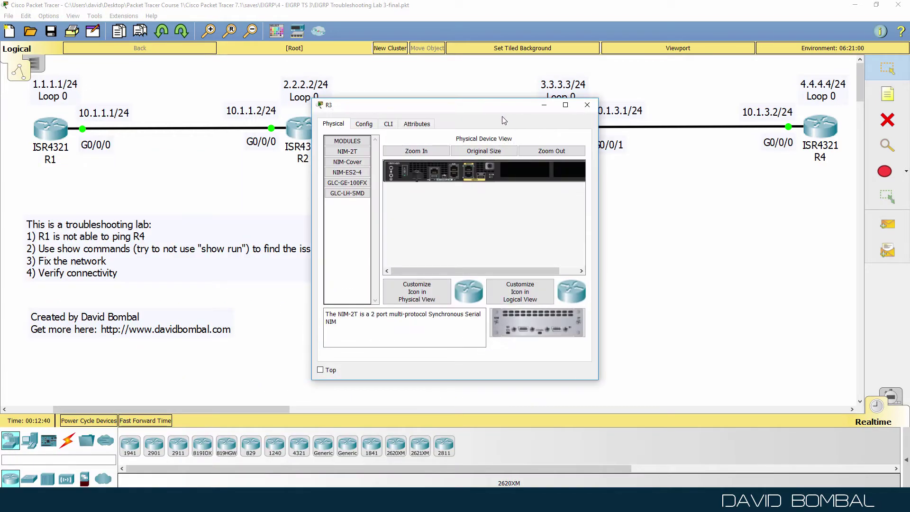
left_click_drag(501, 109, 691, 204)
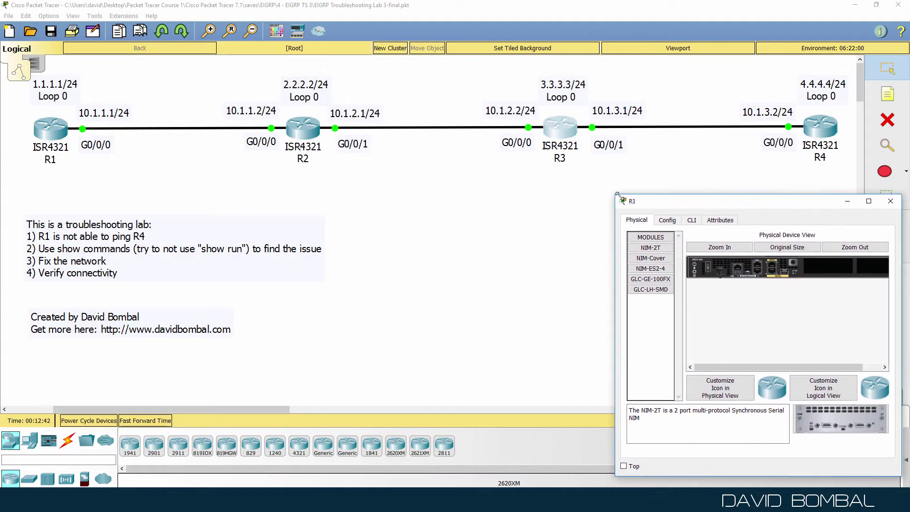
left_click_drag(617, 194, 347, 163)
left_click(423, 188)
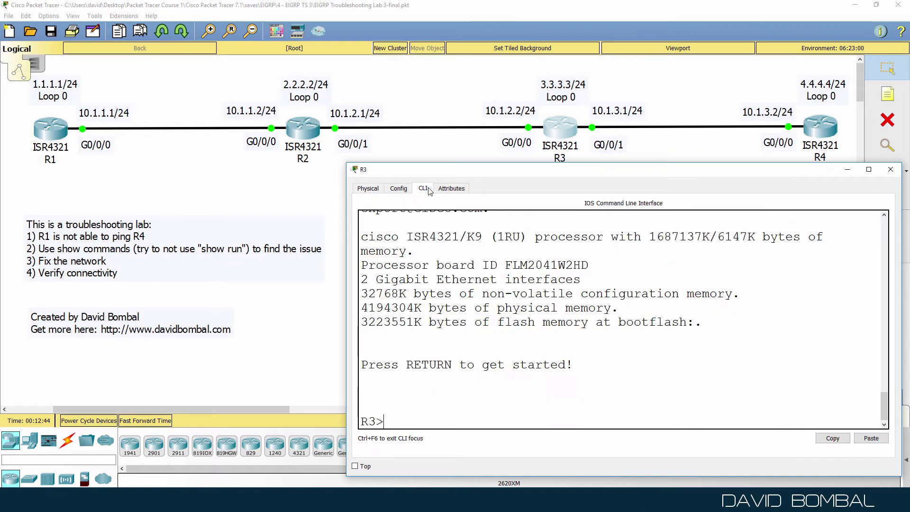
type("en")
key("Return")
key("Return")
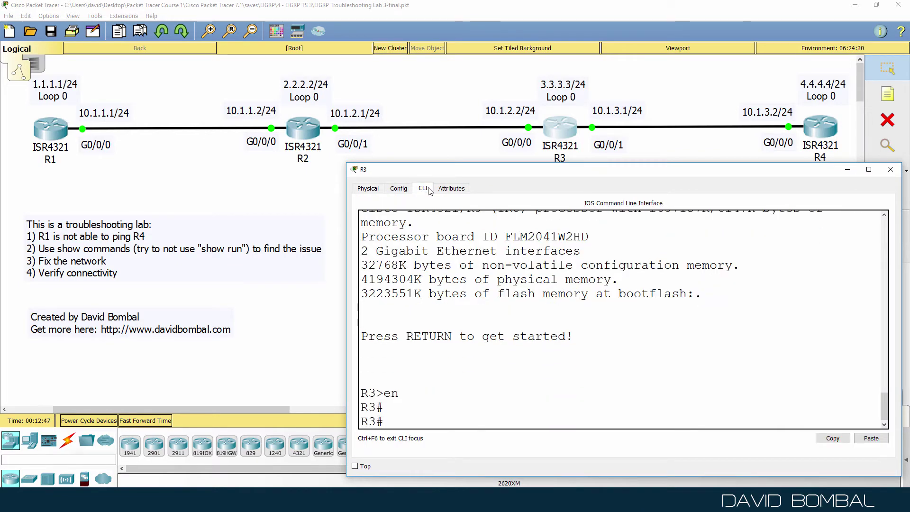
- List R3's EIGRP interfaces with show ip eigrp interfaces
type("sh ip ein")
key("Tab")
key("BackSpace")
type("g")
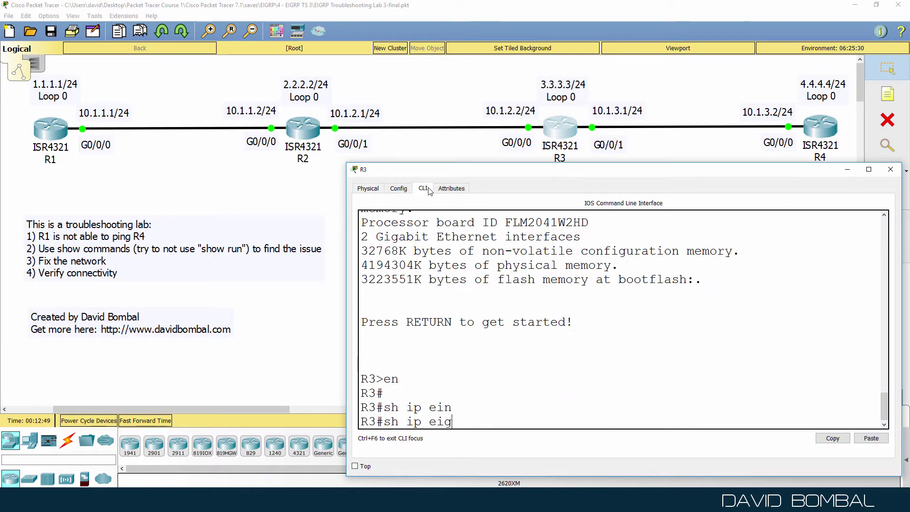
key("Tab")
type("in")
key("Tab")
key("Return")
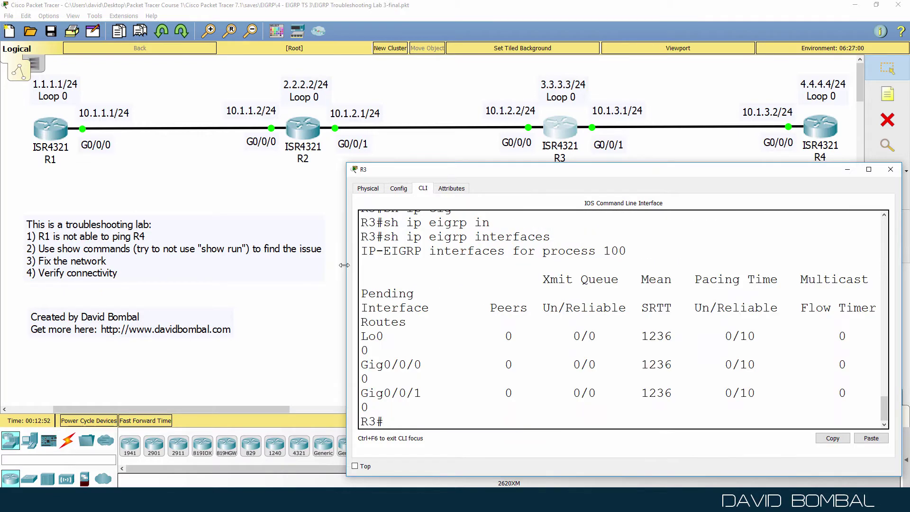
left_click_drag(346, 265, 205, 266)
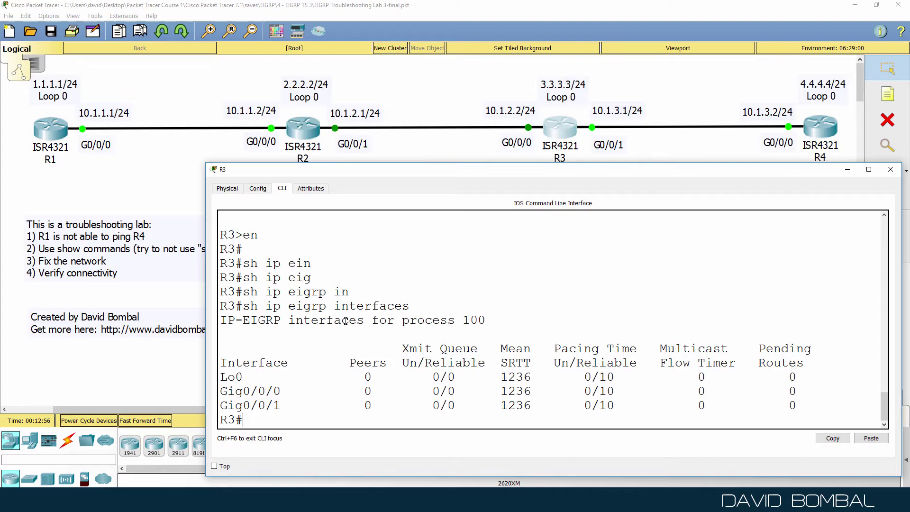
- List R3's EIGRP neighbors, showing none
type("p ei")
key("Tab")
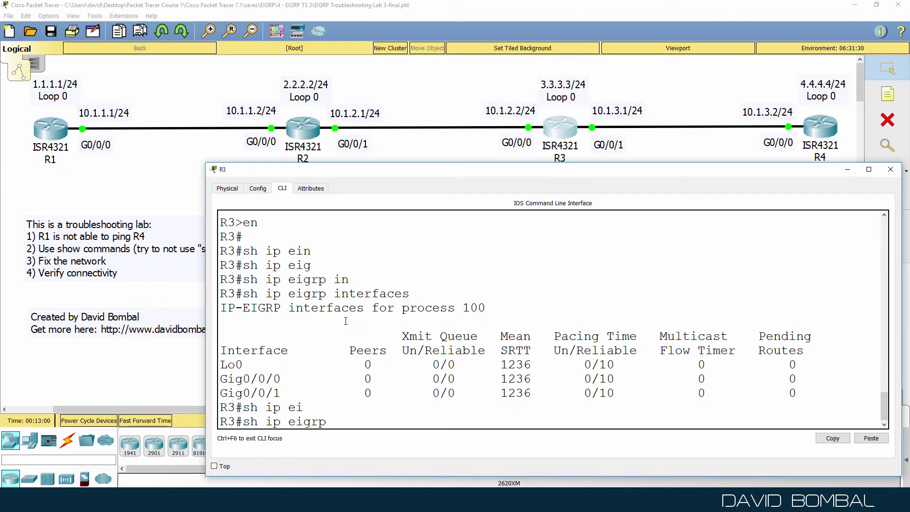
type("ne")
key("Tab")
key("Return")
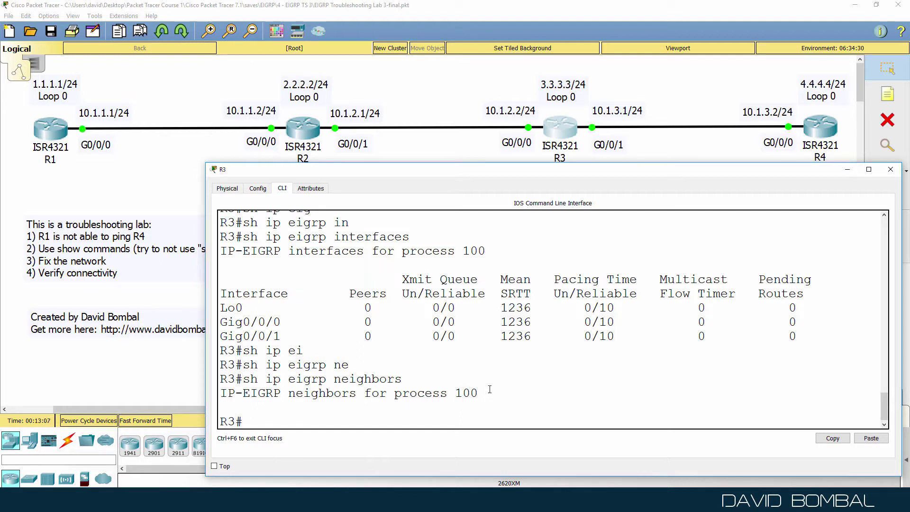
left_click_drag(490, 389, 212, 395)
- Display R3's show ip protocols, revealing non-default K-values K1=1, K2=1, K3=0
type("sh ip pro")
key("Return")
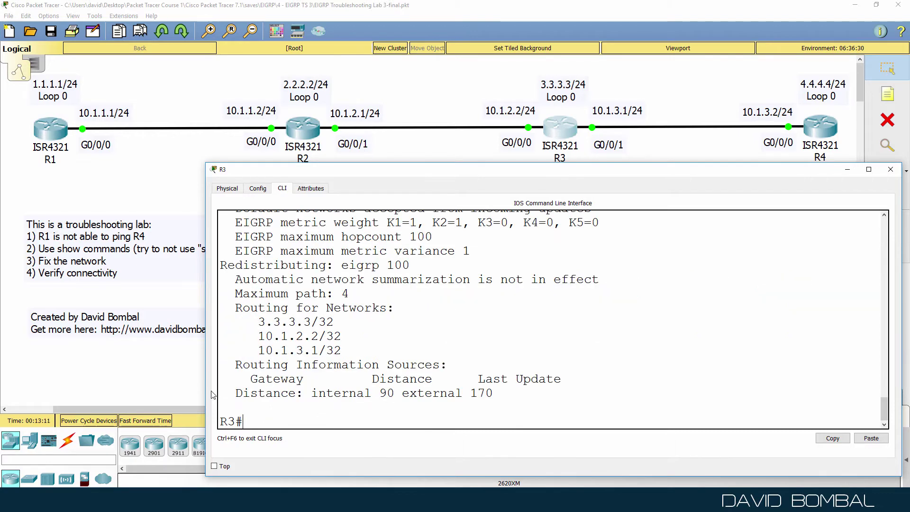
scroll(345, 389, "up", 3)
left_click_drag(476, 294, 219, 294)
left_click_drag(521, 162, 521, 53)
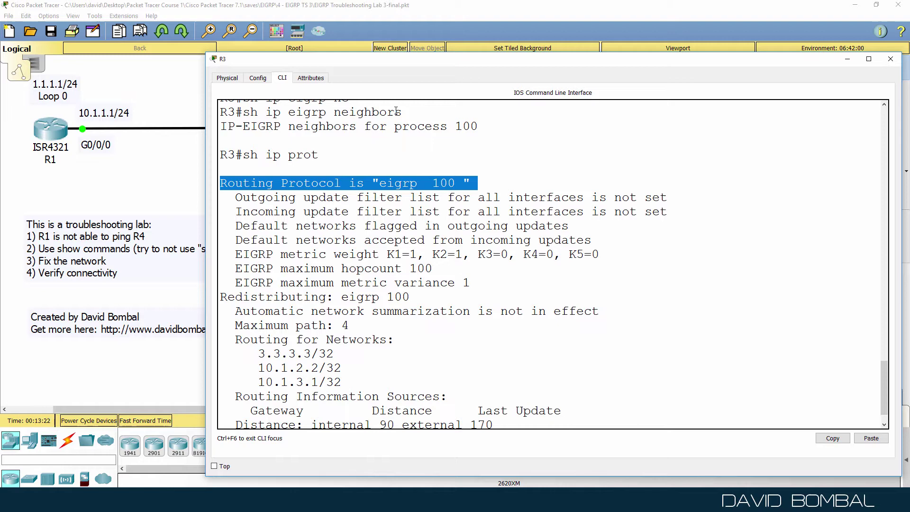
key("Return")
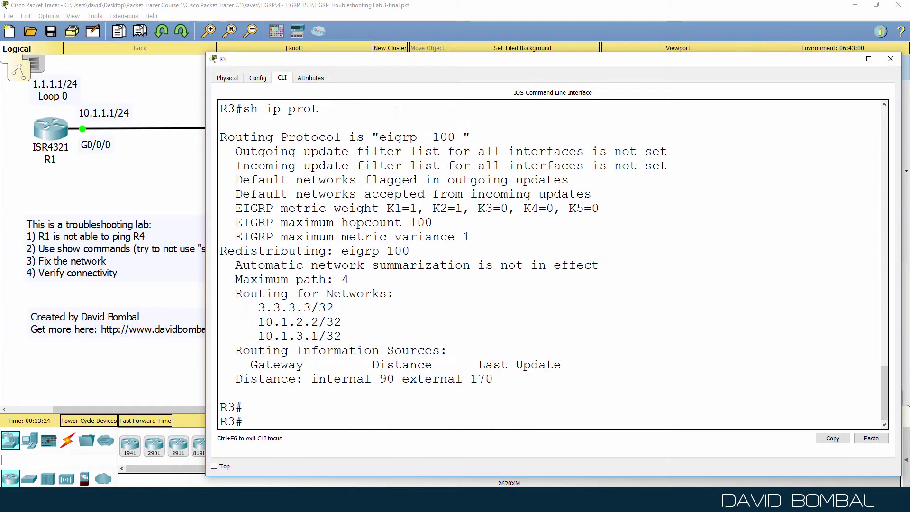
left_click_drag(359, 68, 502, 144)
scroll(876, 406, "down", 4)
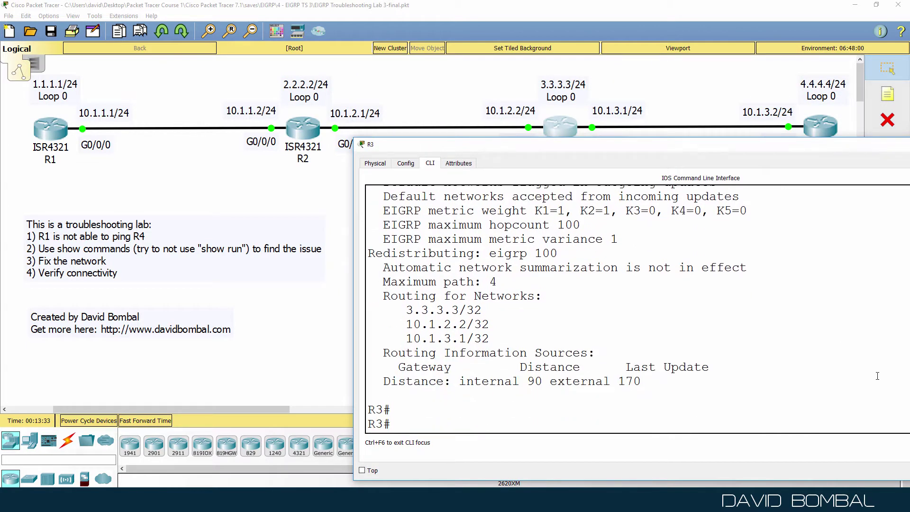
scroll(877, 406, "up", 4)
scroll(877, 405, "down", 4)
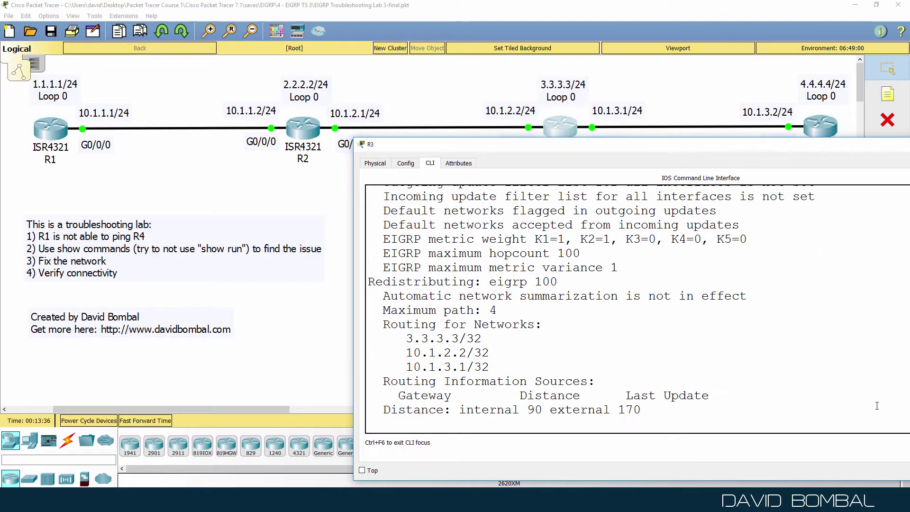
- Enable logging console on R3 to reveal K-value mismatch for 10.1.2.1 and 10.1.3.2
type("conf t")
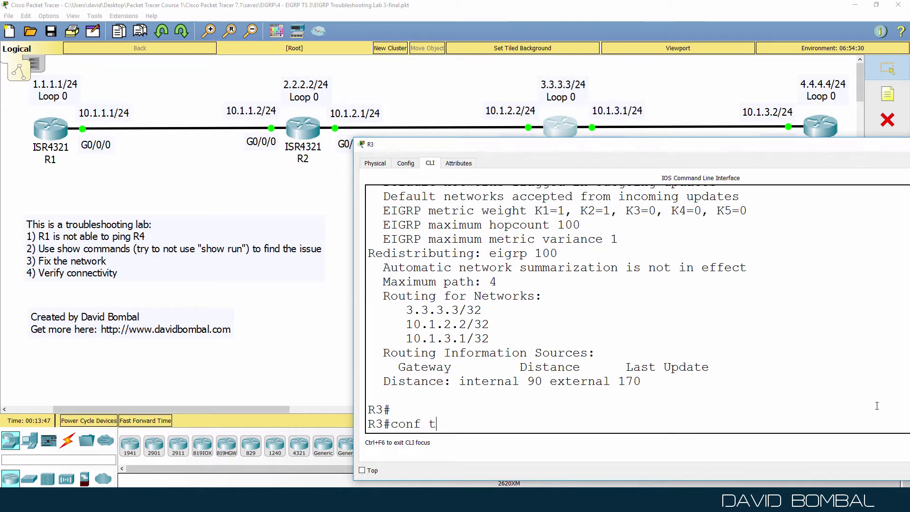
key("Return")
type("logg")
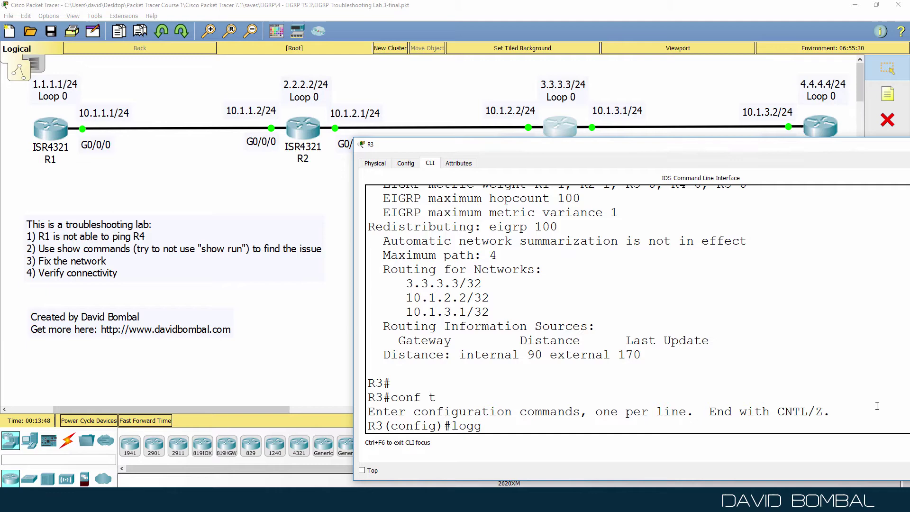
key("Tab")
type("con")
key("Tab")
key("Return")
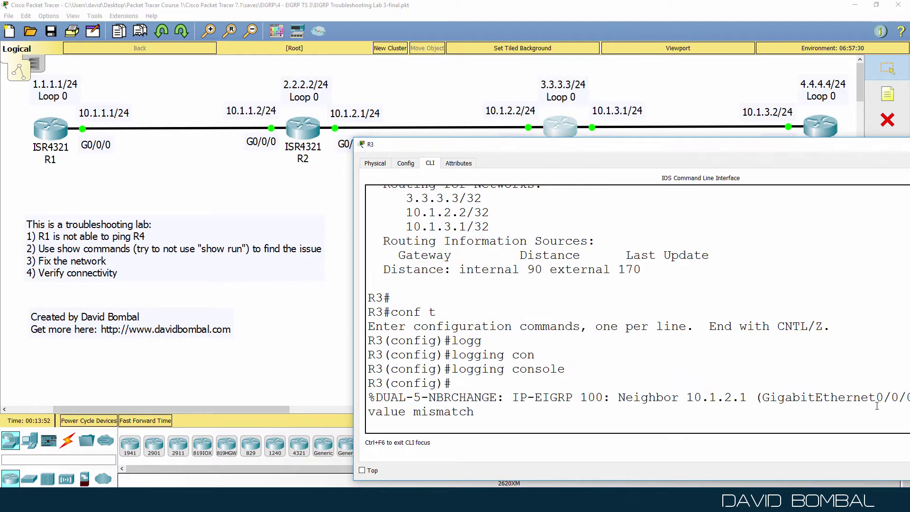
left_click_drag(798, 148, 670, 147)
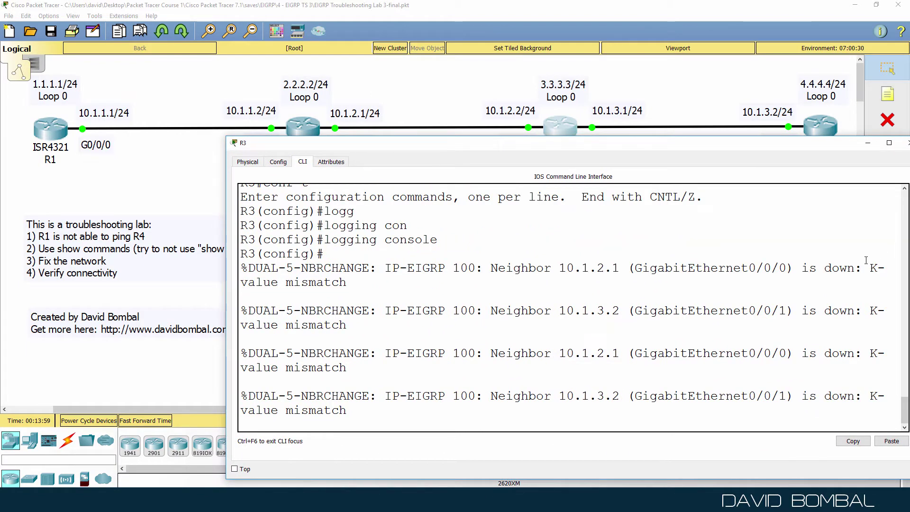
left_click_drag(866, 261, 871, 275)
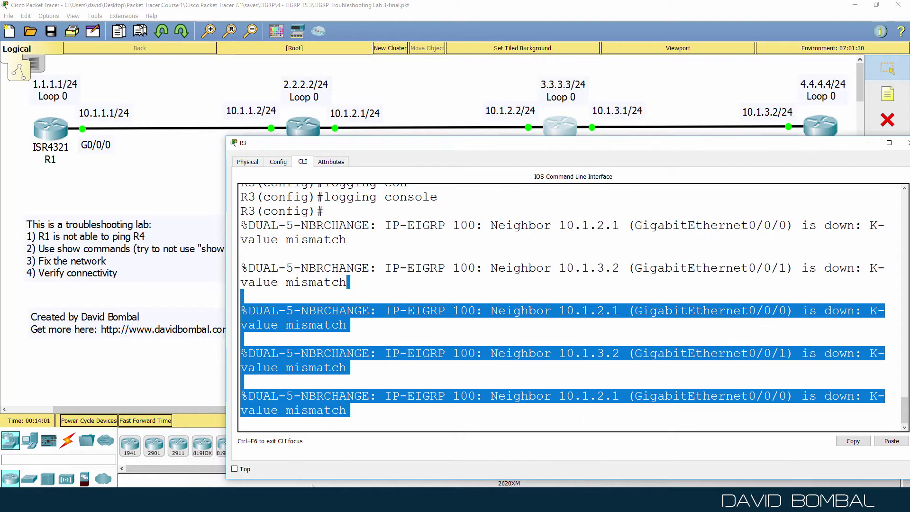
- Enable logging console on R2 and return to privileged mode
left_click(313, 469)
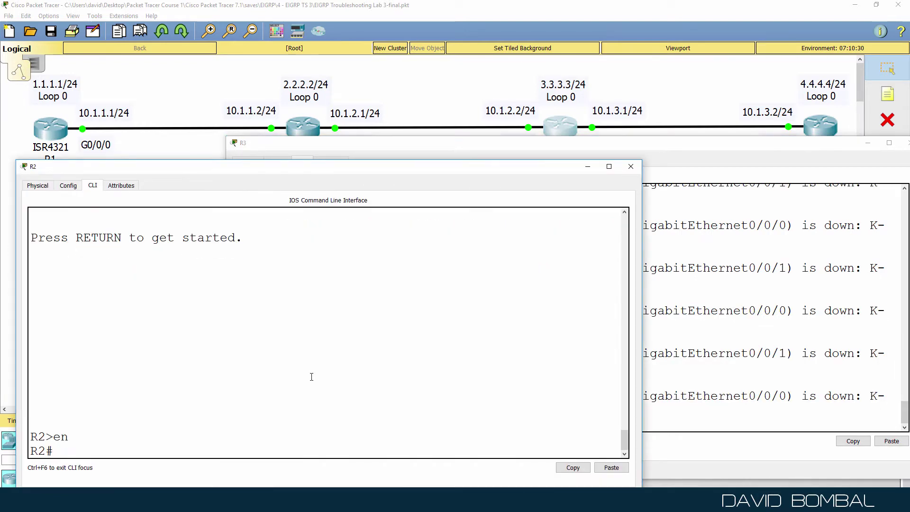
type("conf t")
key("Return")
type("logg")
key("Tab")
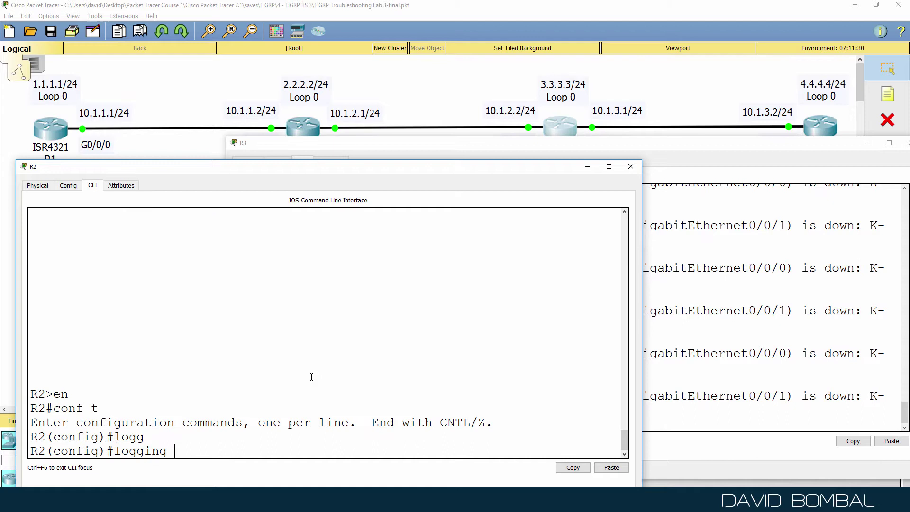
type("con")
key("Tab")
key("Return")
type("end")
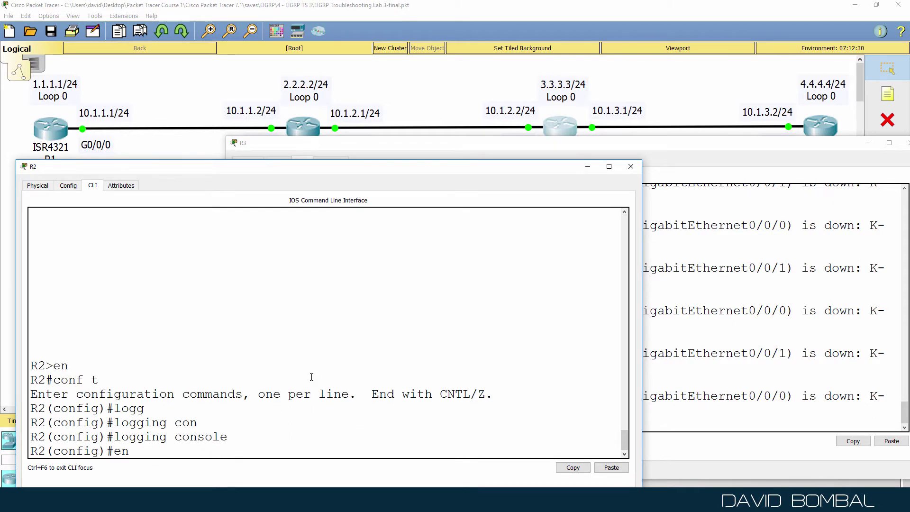
key("Return")
key("Return")
- Highlight R2's K-value mismatch message and show its EIGRP weights K1=1, K2=0, K3=1
type("s")
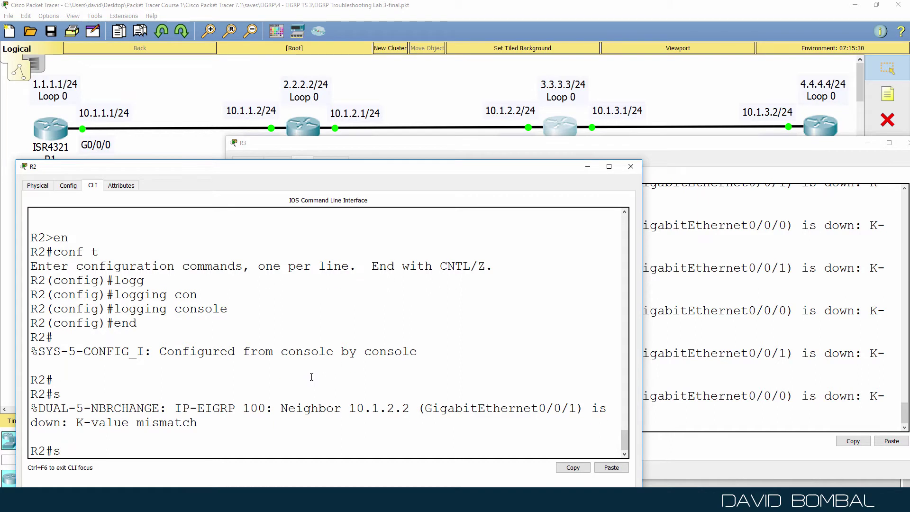
type("h")
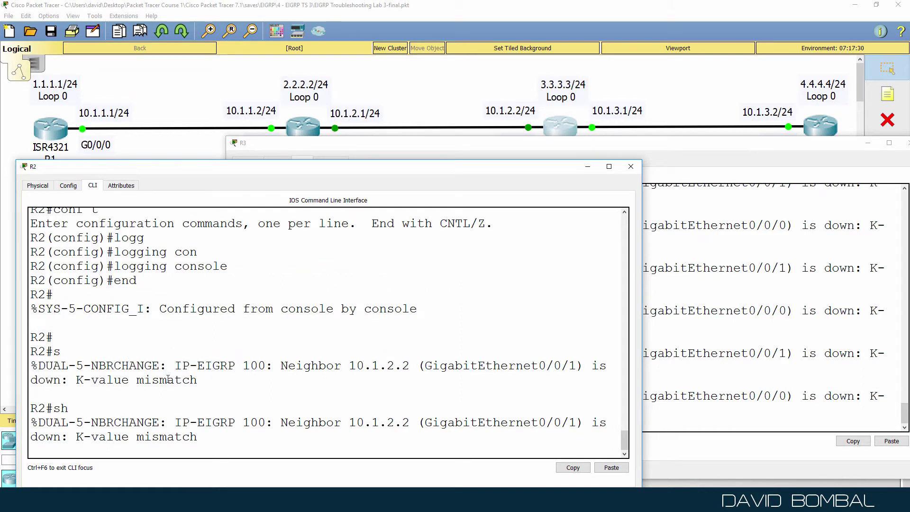
left_click_drag(198, 380, 70, 378)
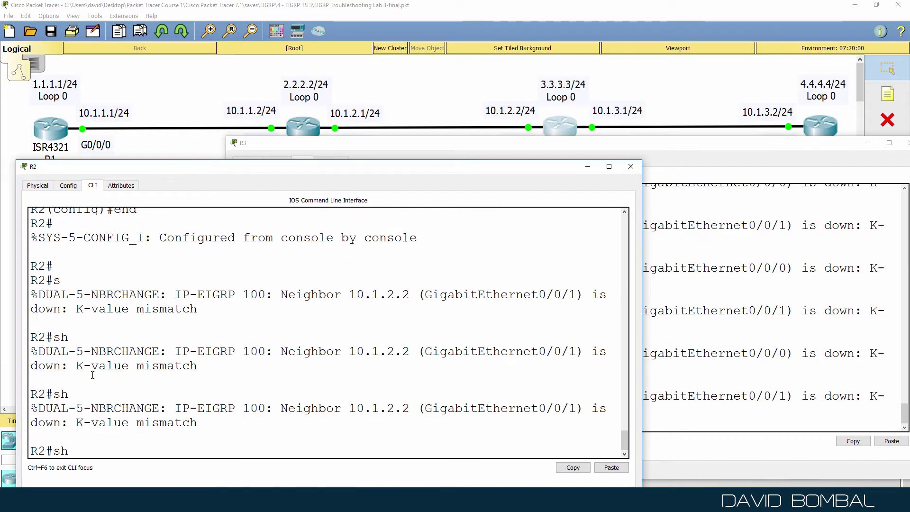
type("ip pro")
key("Return")
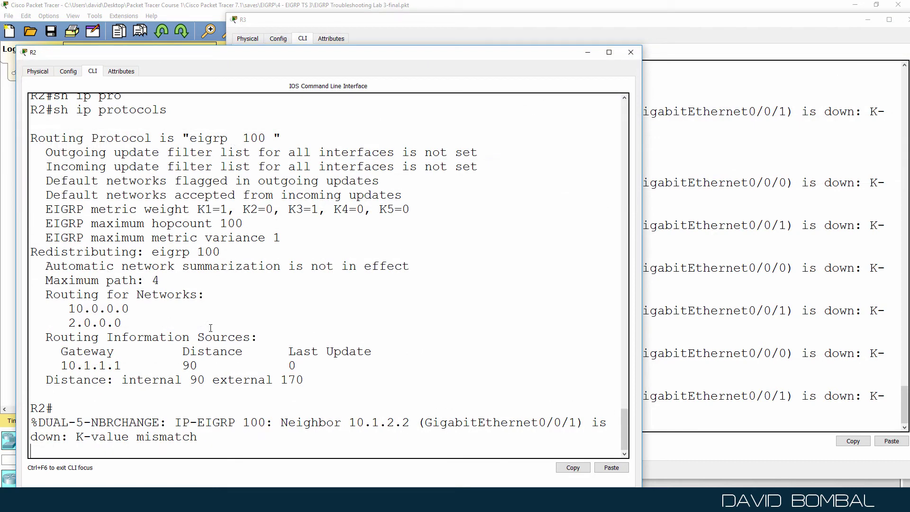
- Disable console logging on R2 with no logging console and recheck show ip protocols
type("conf t")
key("Return")
type("n")
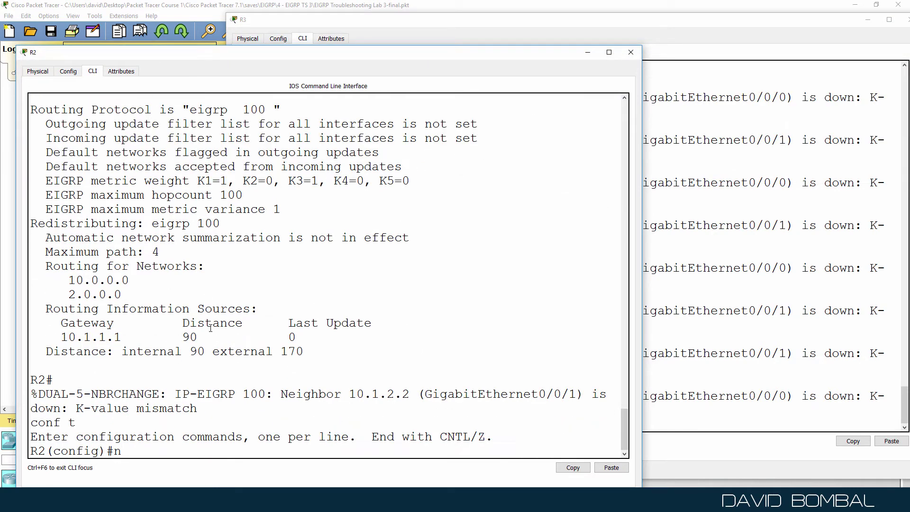
type("o logg")
key("Tab")
type("con")
key("Tab")
key("Return")
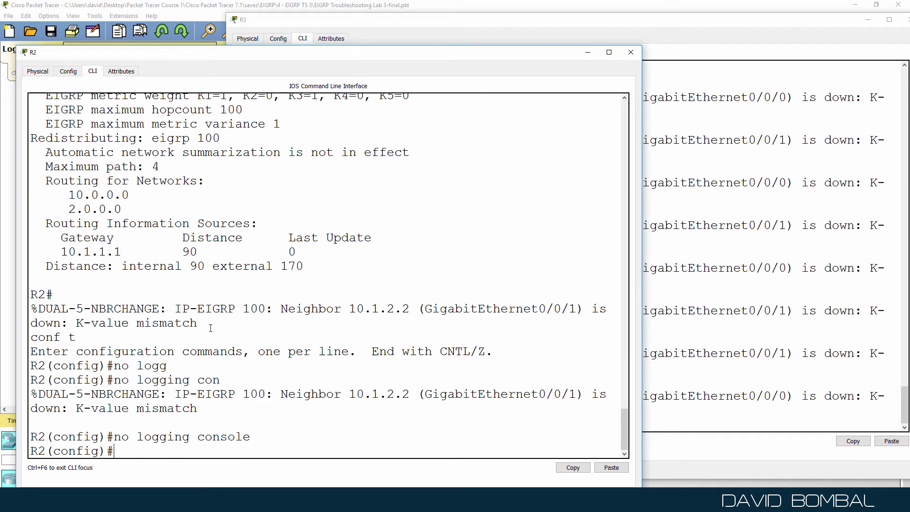
type("end")
key("Return")
key("Return")
type("sh ip proto")
key("Tab")
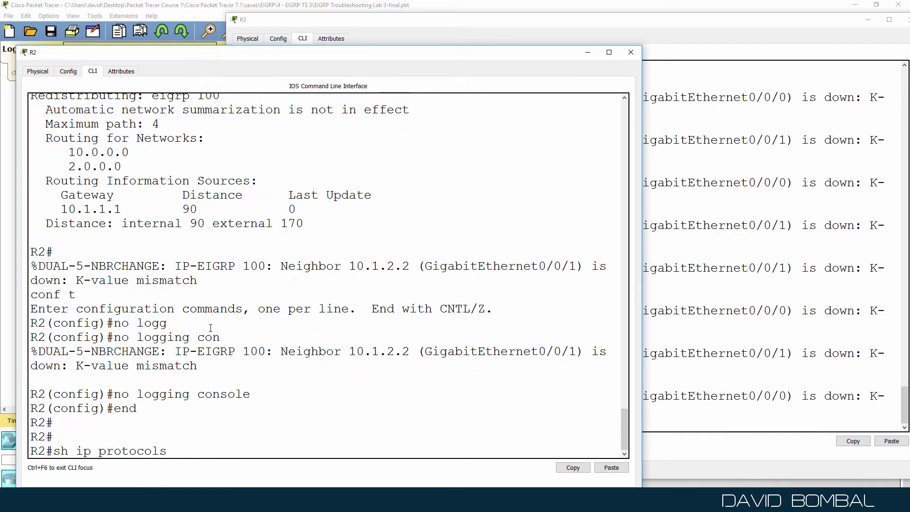
key("Return")
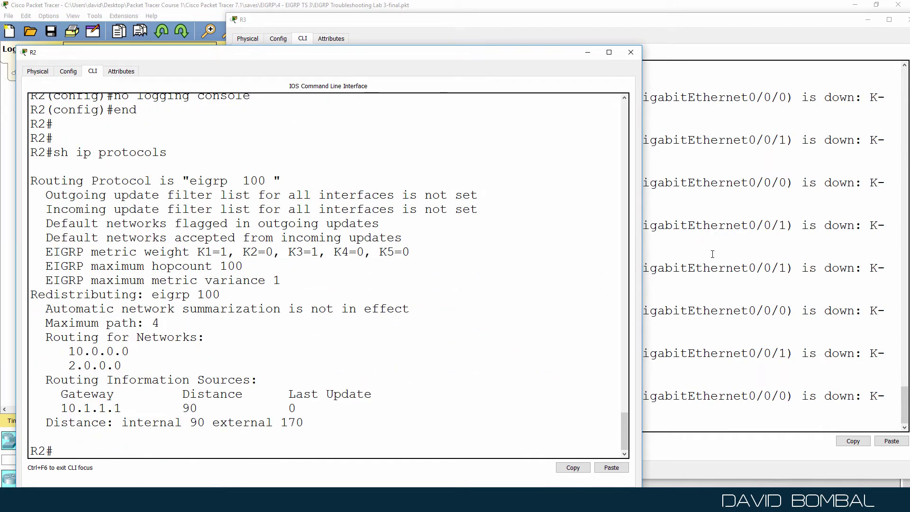
- Turn off console logging on R3 with 'no logging console' and return to the privileged prompt
left_click(743, 229)
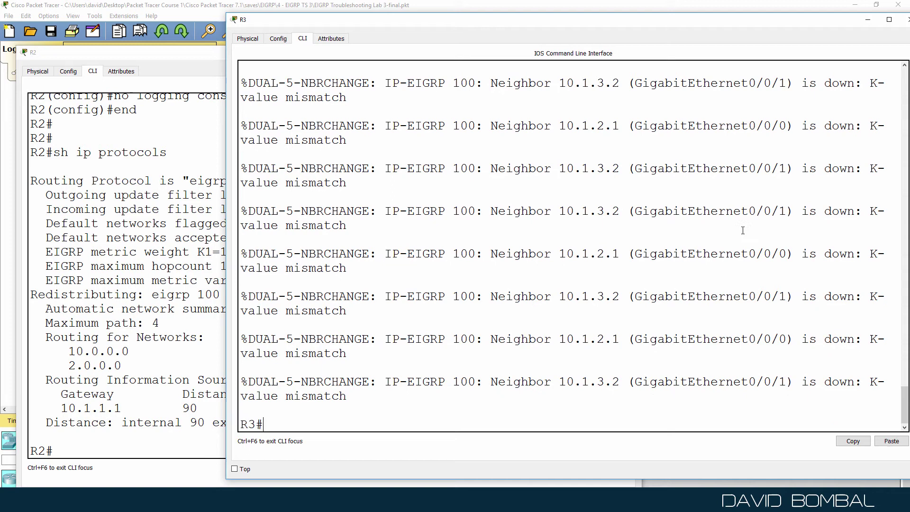
key("Return")
type("conf t")
key("Return")
type("no ")
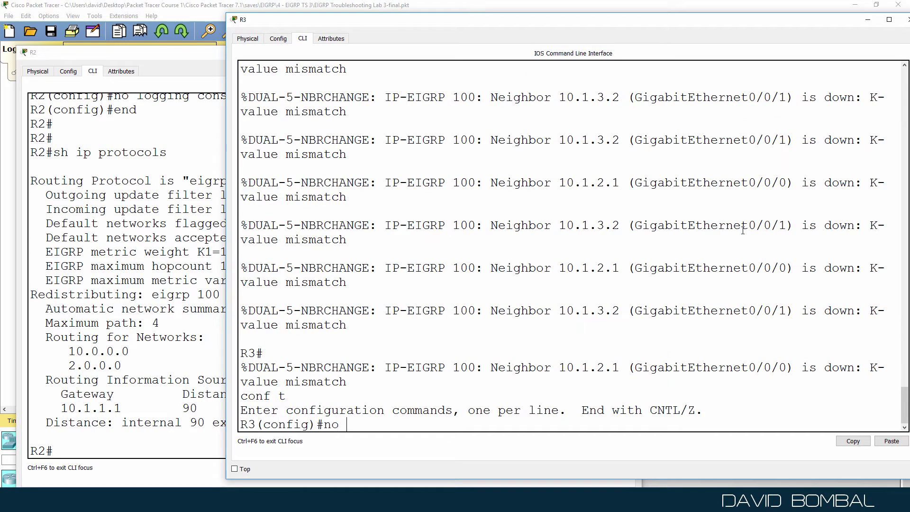
type("logg")
key("Tab")
type("con")
key("Tab")
key("Return")
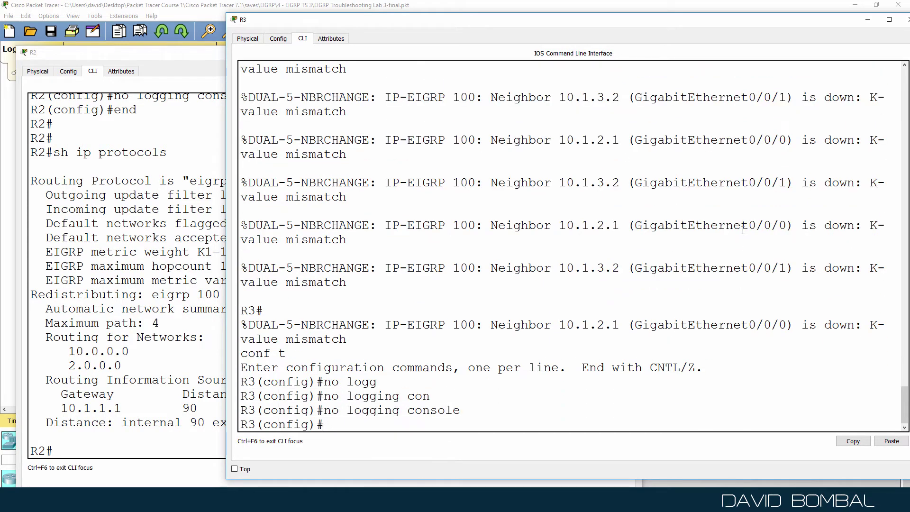
type("end")
key("Return")
key("Return")
key("Return")
key("Return")
- Show R3's IP protocols (K1=1, K2=1, K3=0) and place its window beside R2's for comparison
type("s")
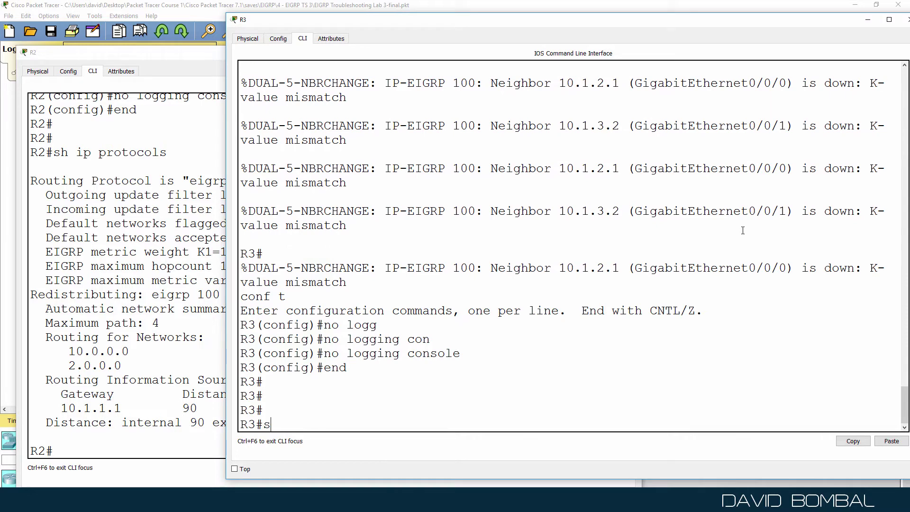
type("how ip prot")
key("Tab")
key("Return")
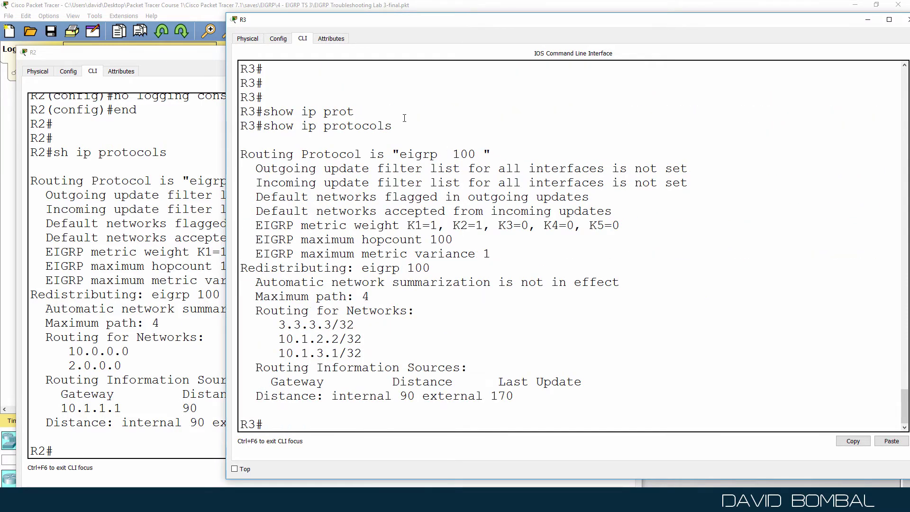
left_click_drag(412, 26, 624, 48)
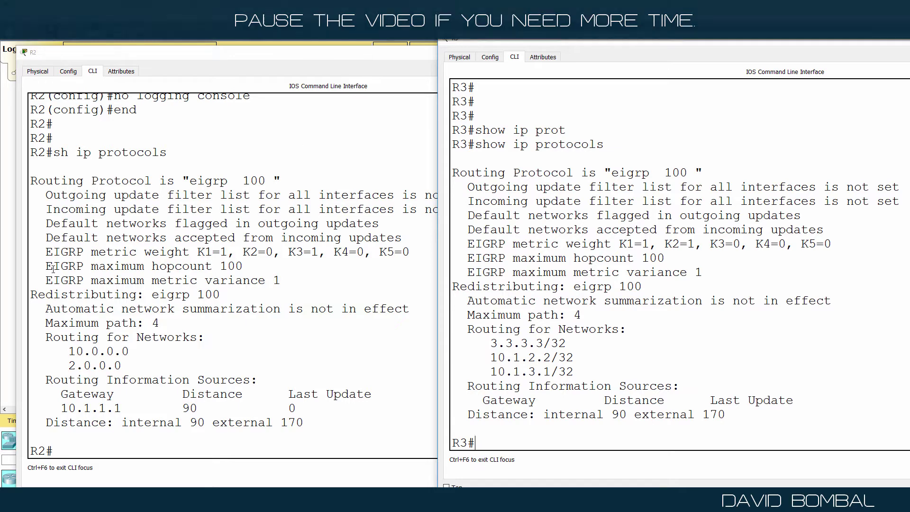
left_click_drag(30, 253, 834, 245)
left_click(670, 278)
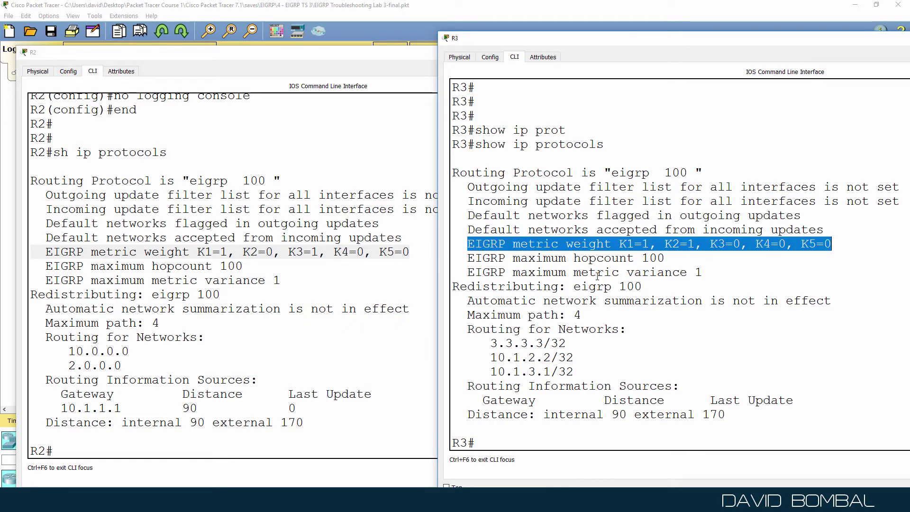
left_click(200, 252)
left_click_drag(197, 252, 229, 252)
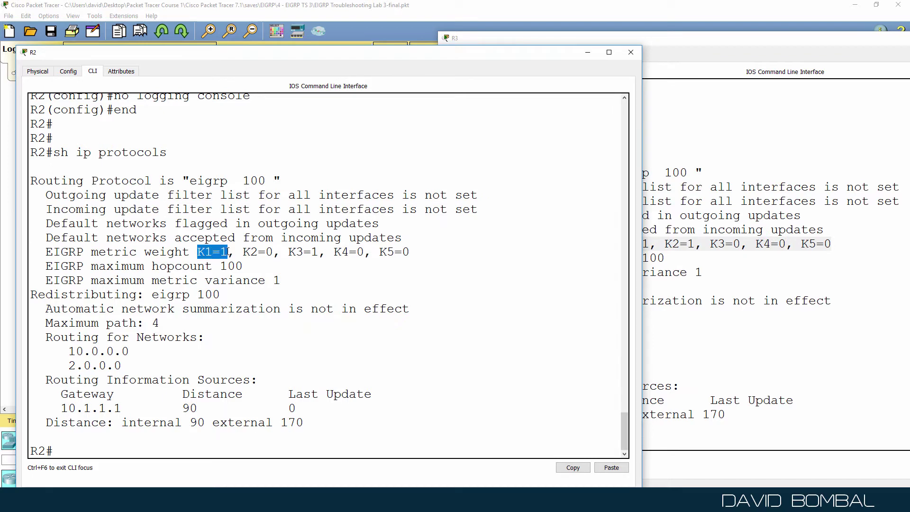
left_click_drag(288, 252, 326, 256)
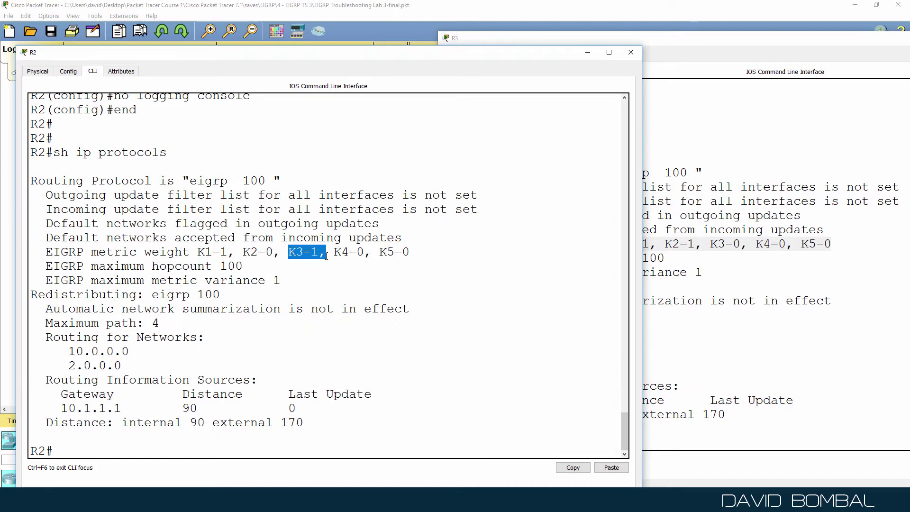
left_click(683, 271)
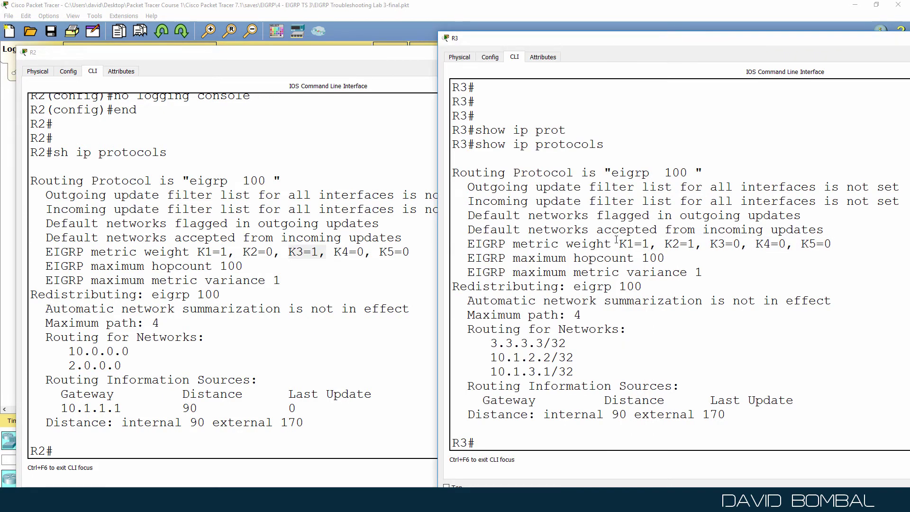
left_click_drag(616, 240, 866, 238)
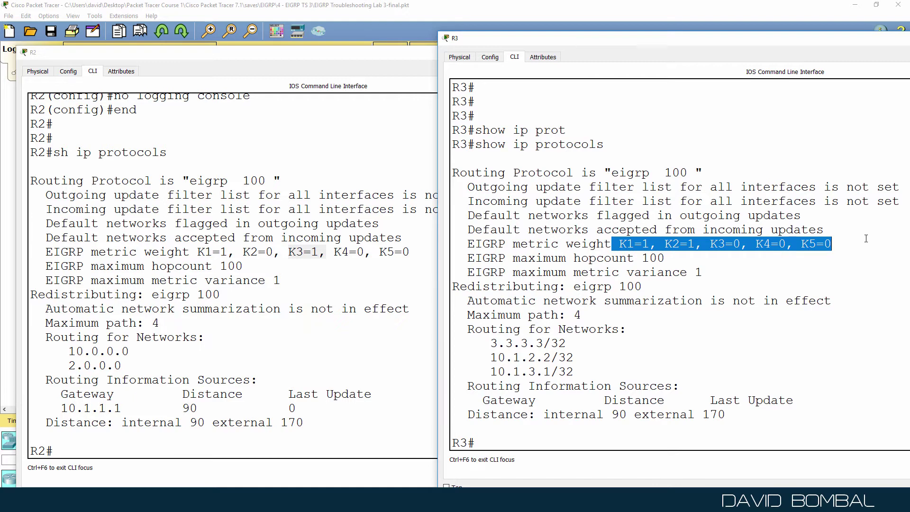
- Page through R3's running config to router eigrp 100 and highlight 'metric weights 0 1 1 0 0 0'
type("sh run")
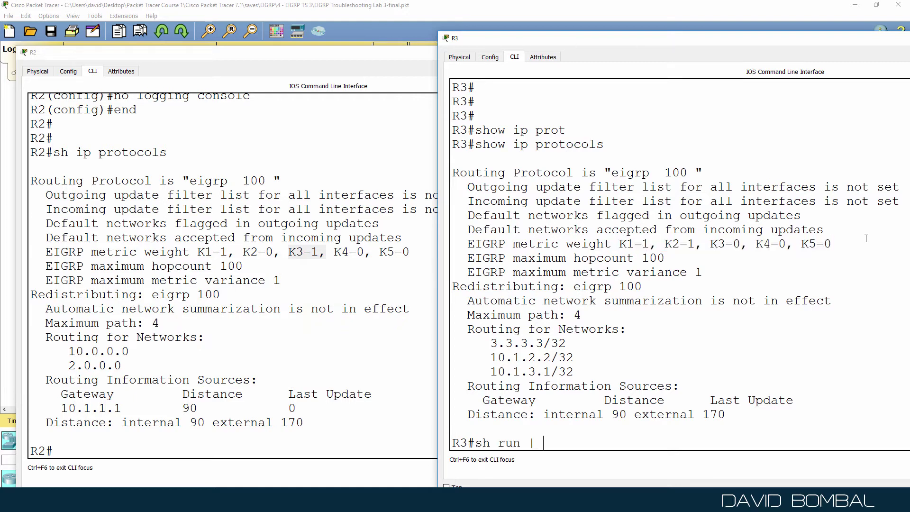
type(" | sec eigrp")
key("Return")
key("Up")
key("BackSpace")
key("BackSpace")
key("BackSpace")
key("BackSpace")
key("BackSpace")
key("BackSpace")
key("BackSpace")
key("BackSpace")
key("BackSpace")
key("BackSpace")
key("BackSpace")
key("BackSpace")
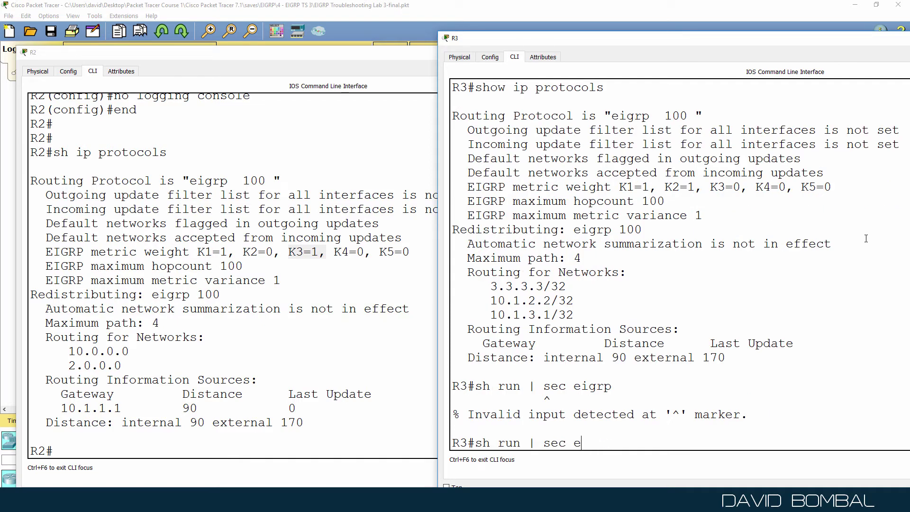
key("Return")
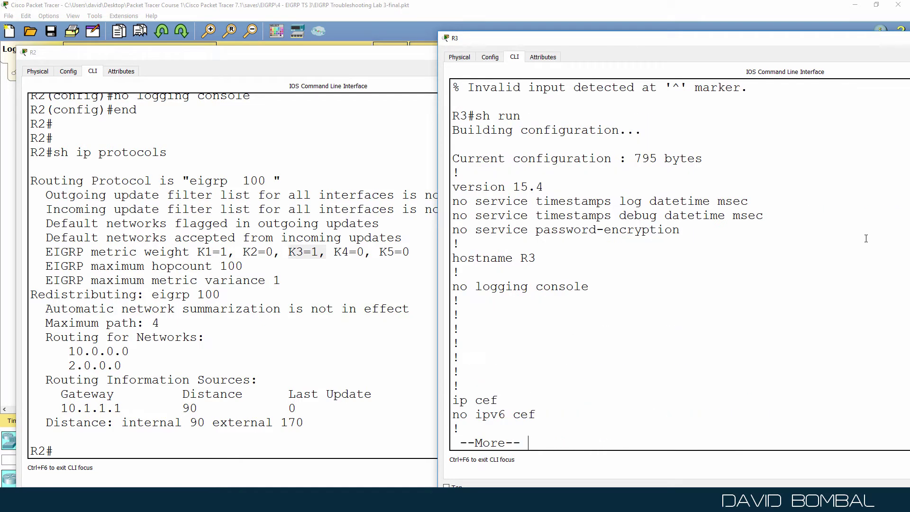
key("space")
key("space")
key("space")
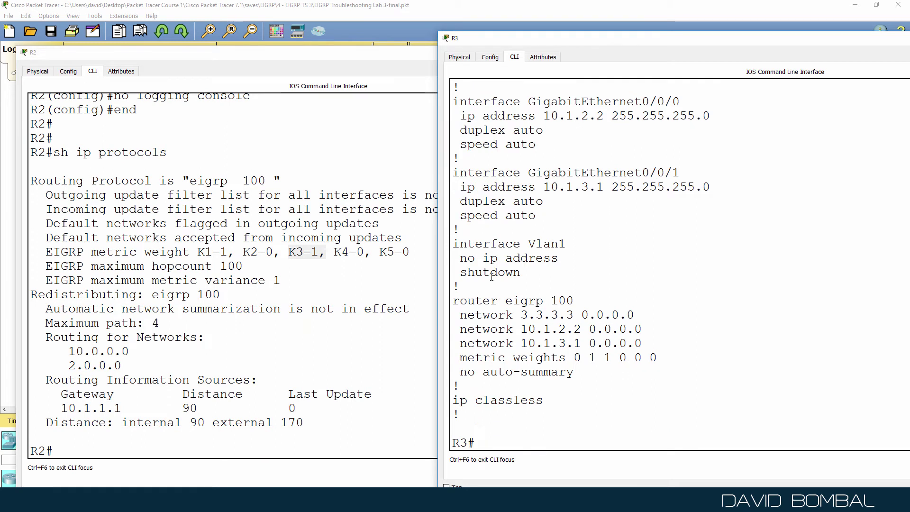
left_click_drag(489, 272, 453, 357)
left_click(655, 369)
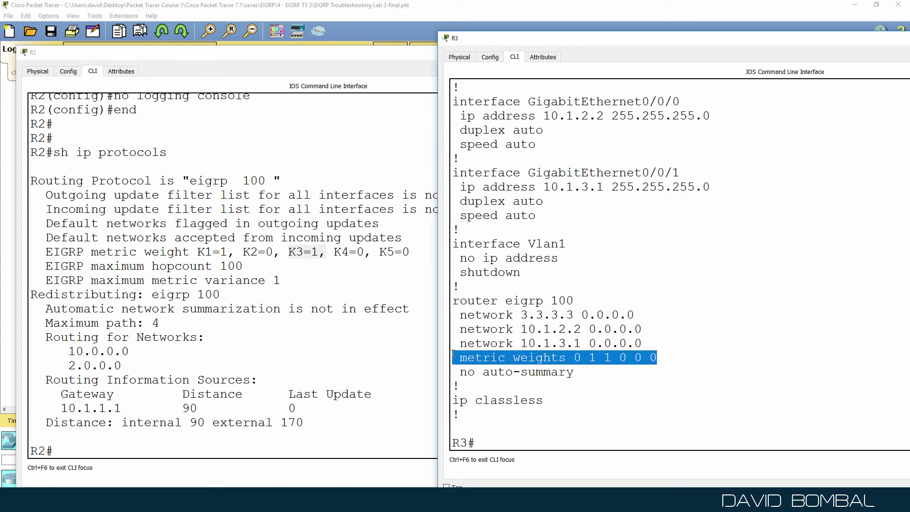
- Put R3 in global configuration mode, then check R2's running config for its router eigrp 100 block
type("conf t")
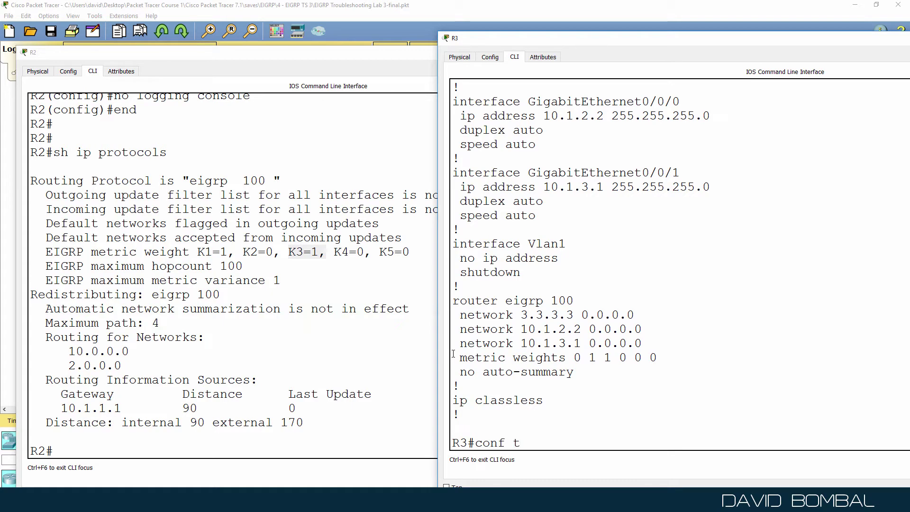
key("Return")
left_click(142, 372)
type("sh run")
key("Return")
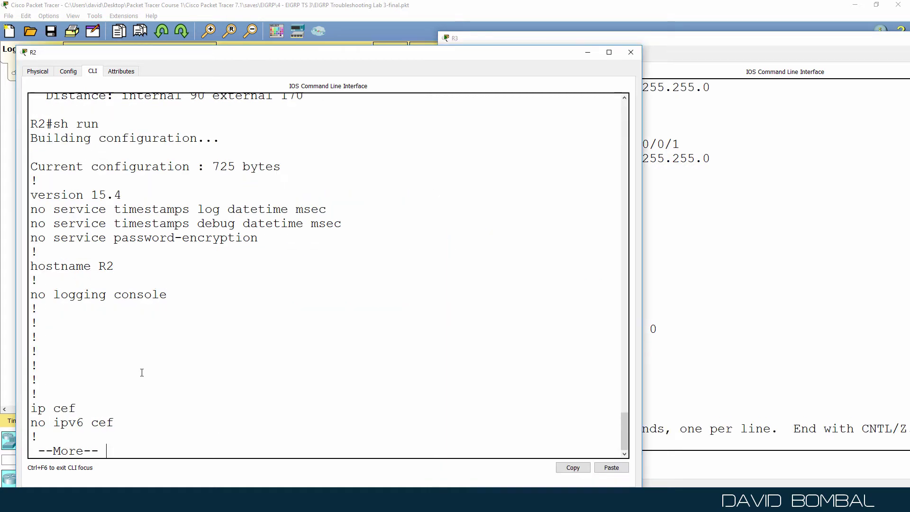
key("space")
key("q")
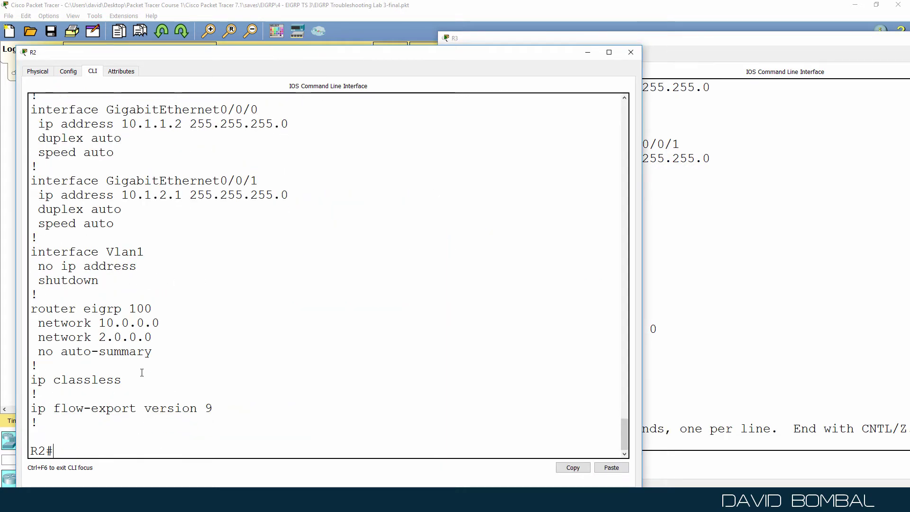
left_click_drag(207, 370, 30, 307)
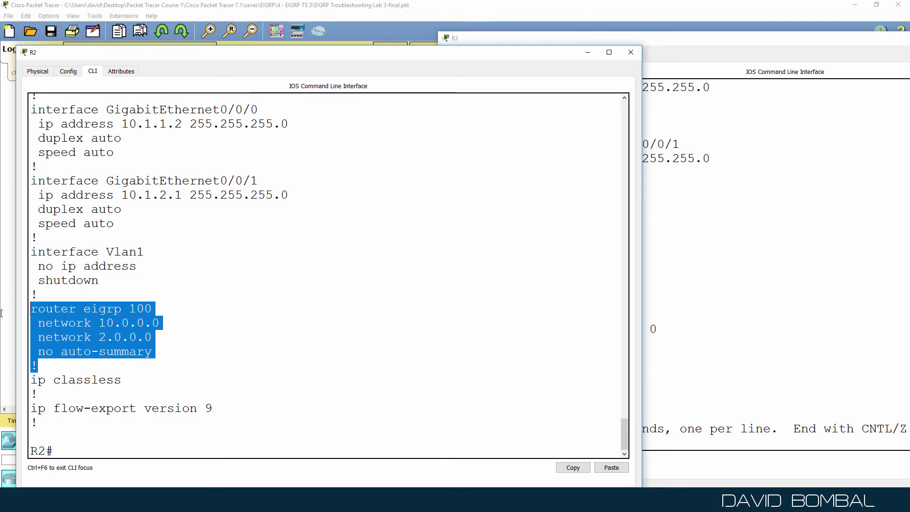
- Show R2's IP protocols and highlight its default metric weights K1=1 and K3=1
type("sh ip prot")
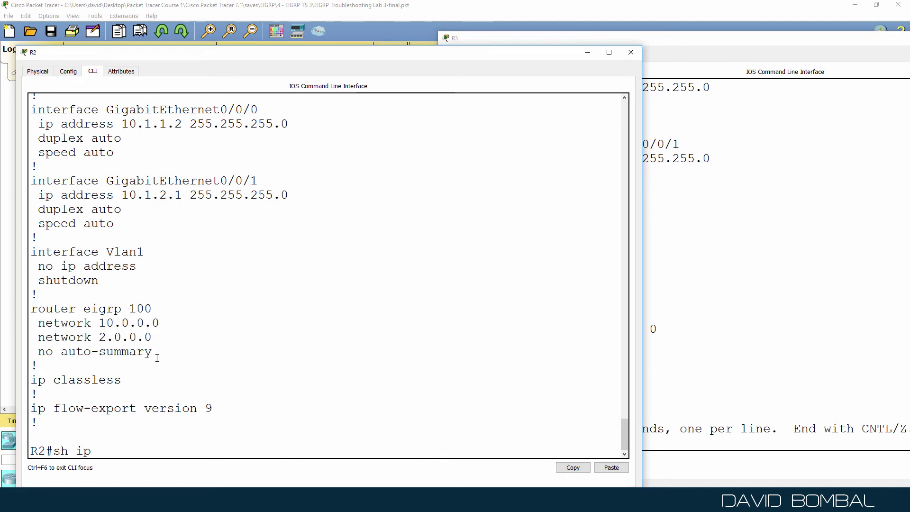
key("Tab")
key("Return")
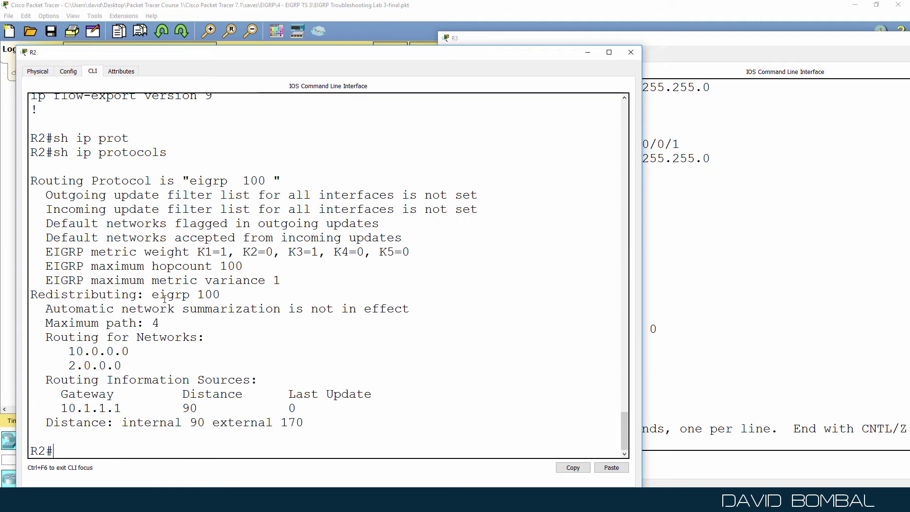
left_click_drag(190, 251, 221, 251)
left_click_drag(288, 252, 316, 252)
- Under R3's router eigrp 100, set metric weights to 0 1 0 1 0 0
left_click(709, 237)
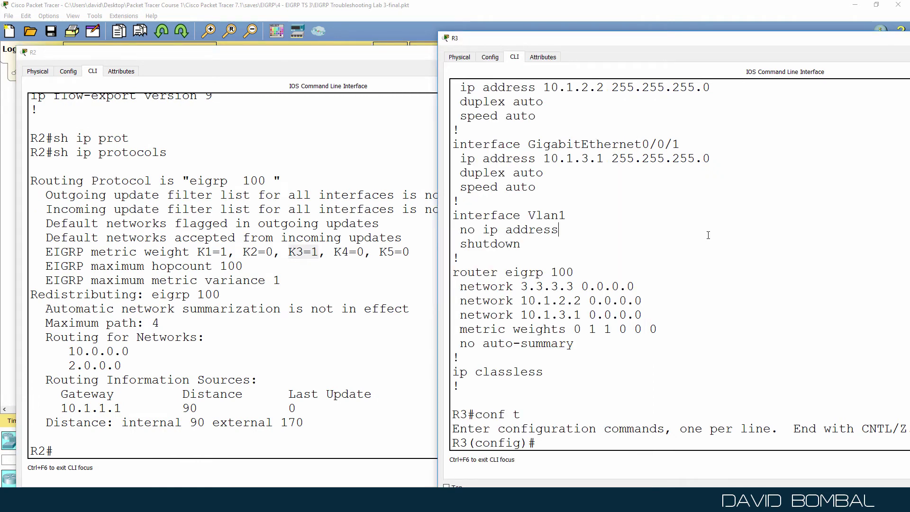
type("router eigrp 100")
key("Return")
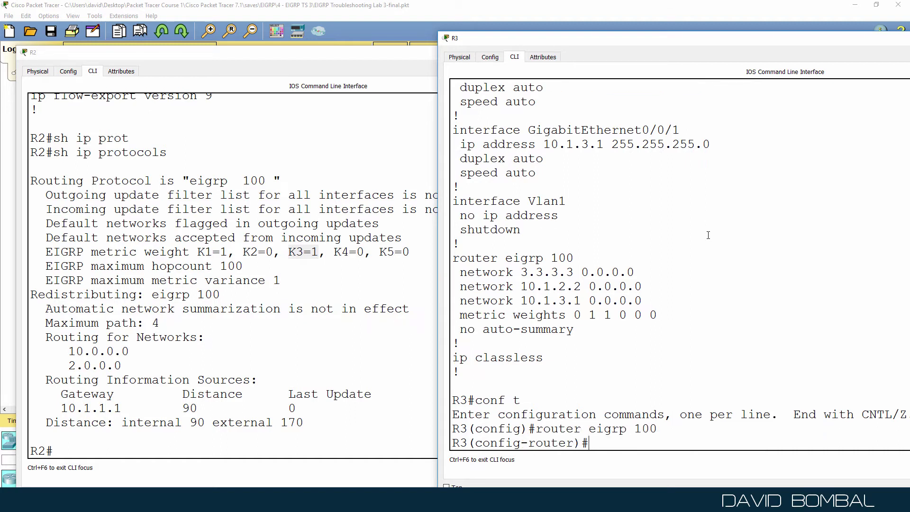
left_click_drag(588, 314, 615, 317)
type("metr")
key("Tab")
type("we")
key("Tab")
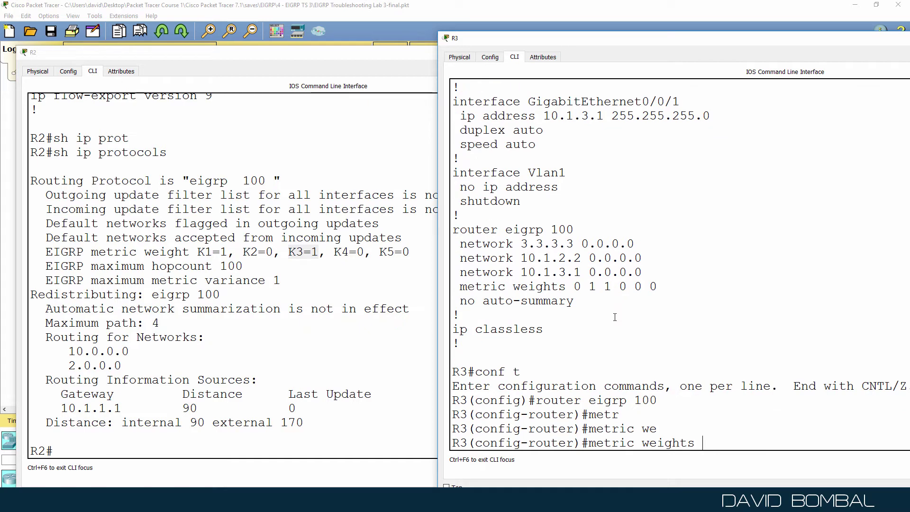
type("?")
type("0")
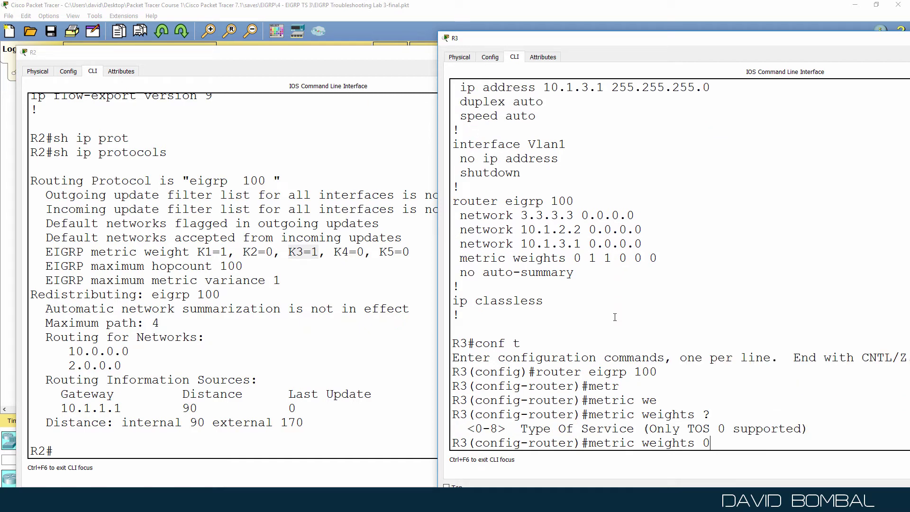
type(" ?")
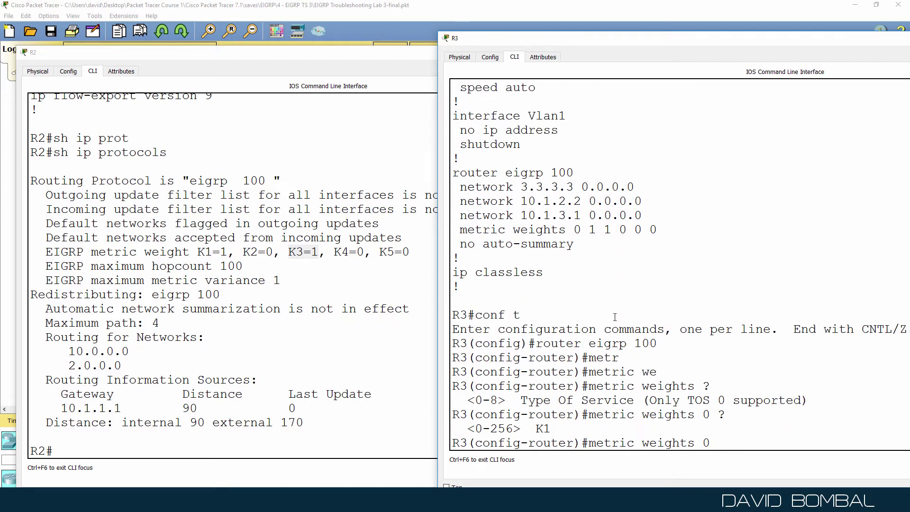
type("1")
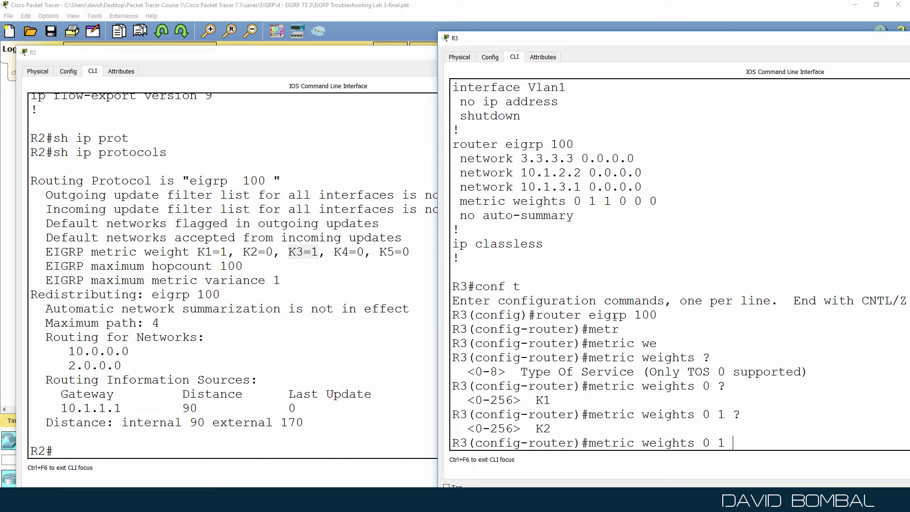
type(" ?0 ?1 ?")
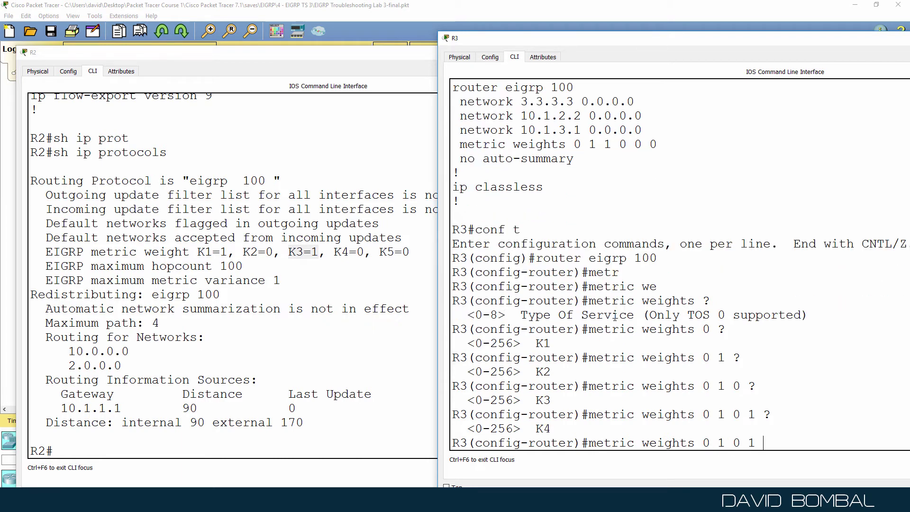
type("0")
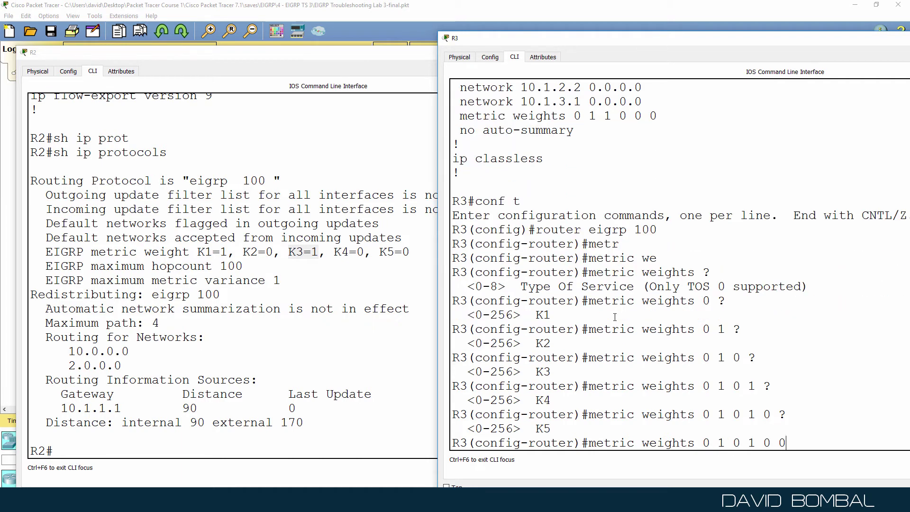
type(" ?0")
key("Return")
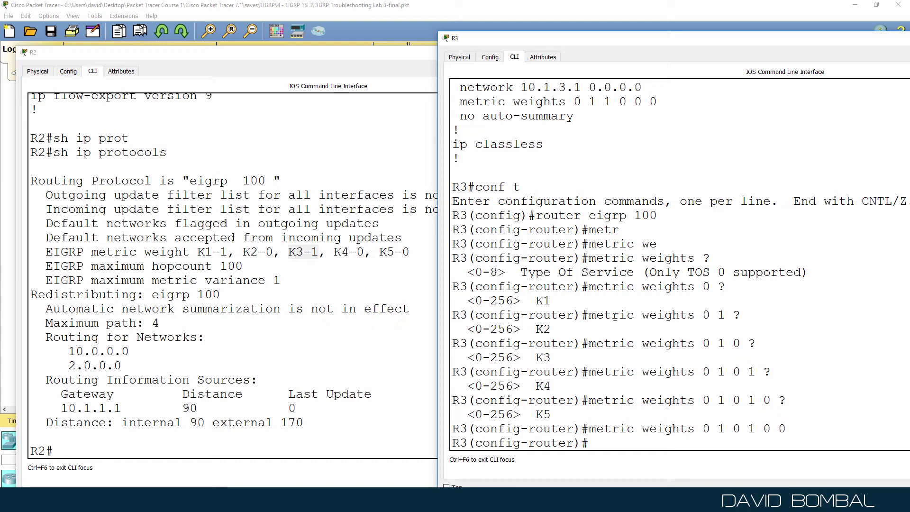
- Exit configuration on R3, confirm no metric weights line remains, and list its EIGRP neighbours
type("end")
key("Return")
key("Return")
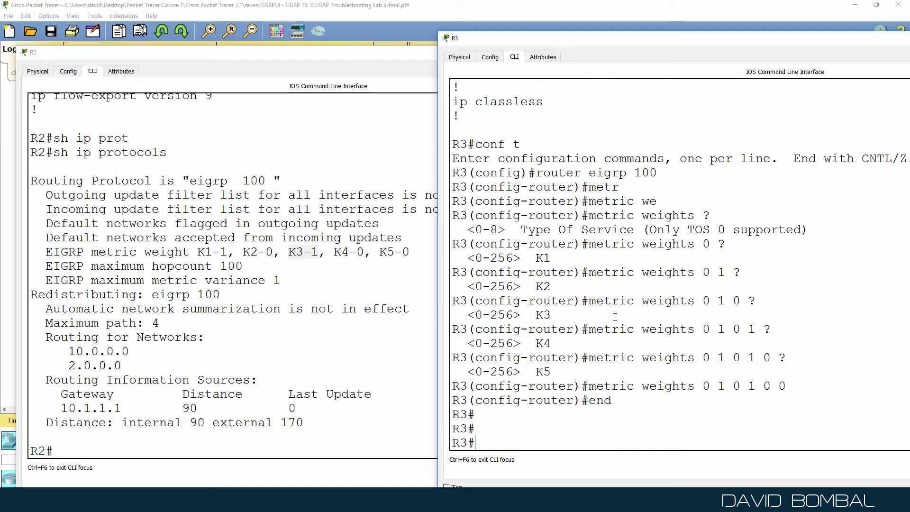
type("sh run")
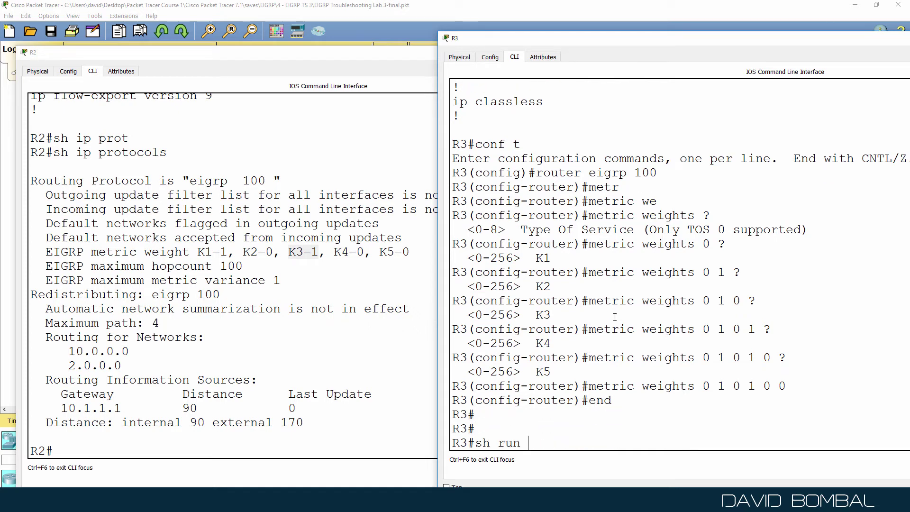
key("Return")
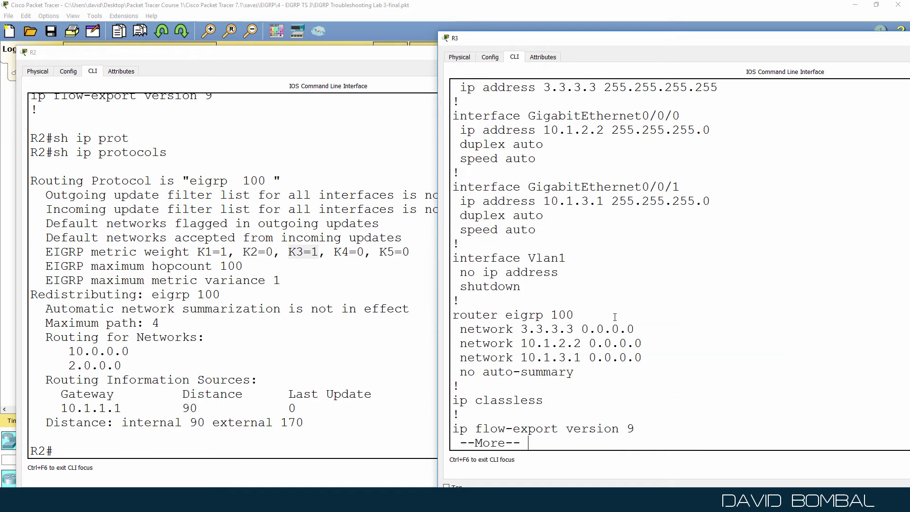
type("q")
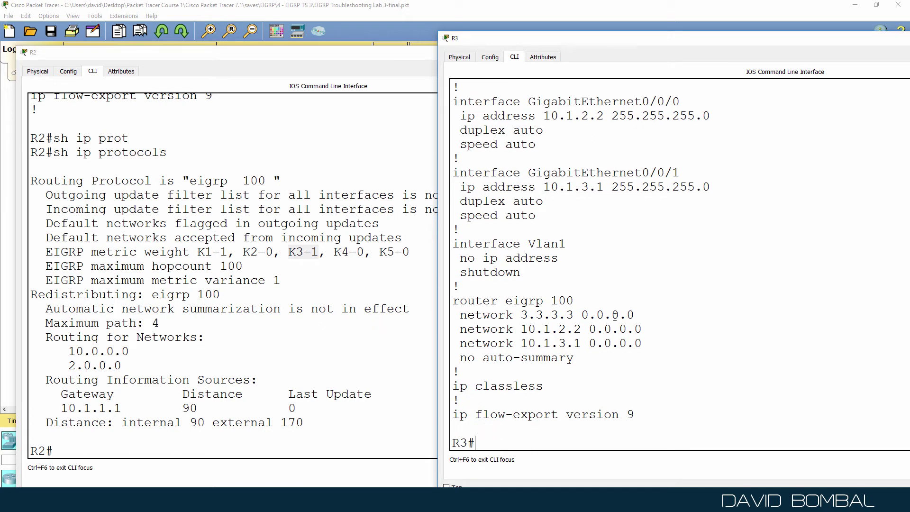
type("sh ip ei")
key("Tab")
type("ne")
key("Tab")
key("Return")
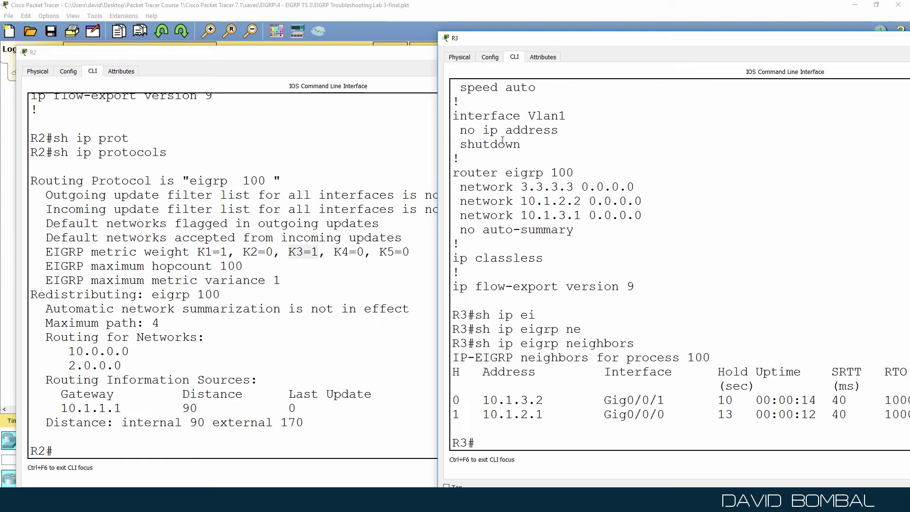
- Re-enable console logging on R3 and recheck its EIGRP neighbours, now 10.1.3.2 and 10.1.2.1
left_click_drag(576, 41, 363, 43)
type("con")
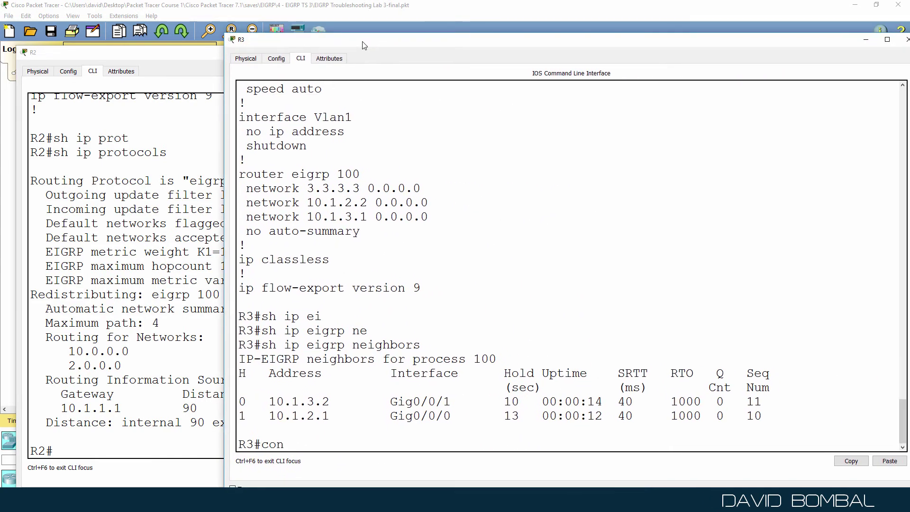
type("f t")
key("Return")
type("logg")
key("Tab")
type("o")
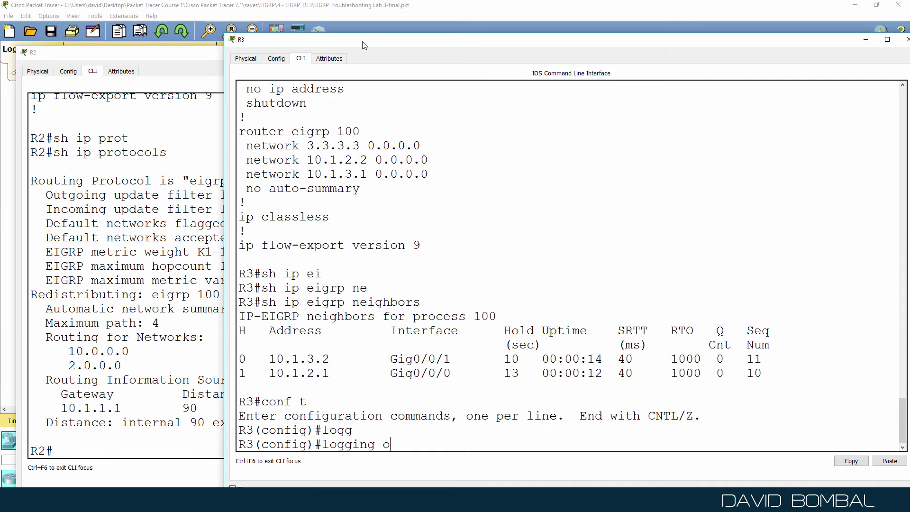
key("BackSpace")
type("con")
key("Tab")
key("Return")
type("end")
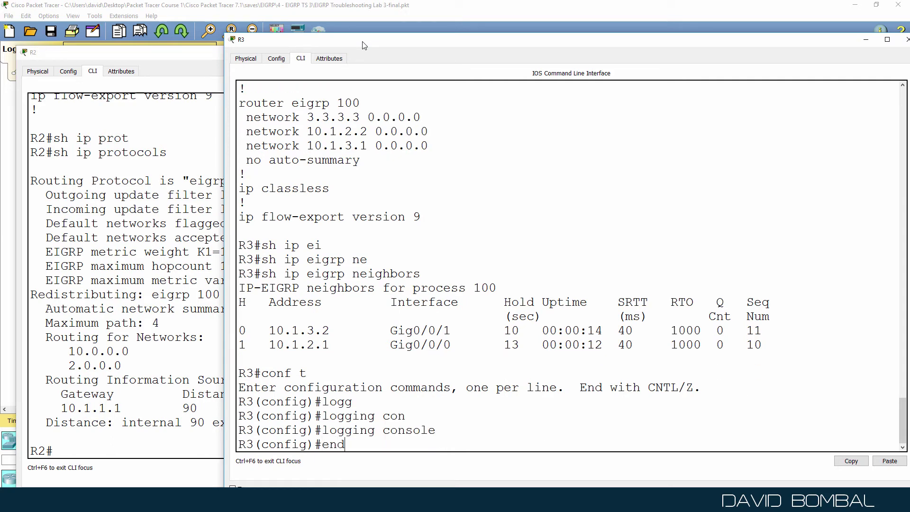
key("Return")
key("Return")
key("Return")
type("sh ip")
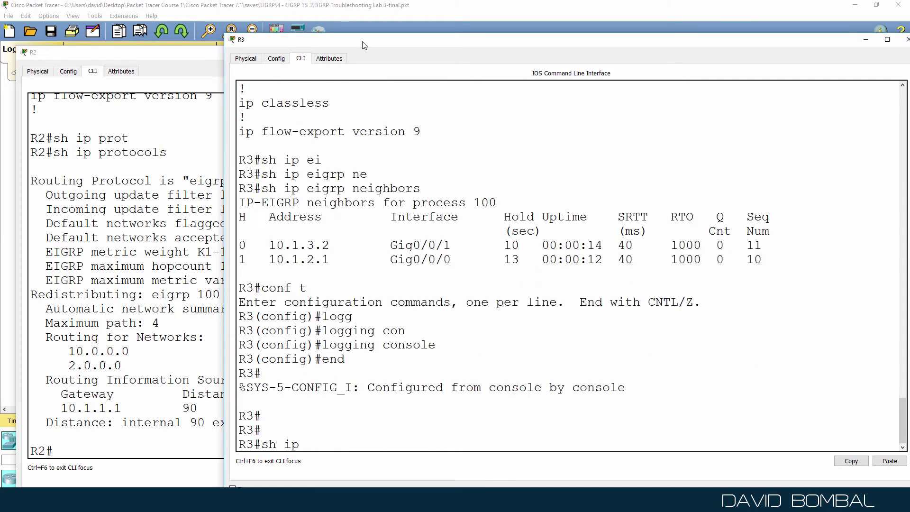
type(" eigrp n")
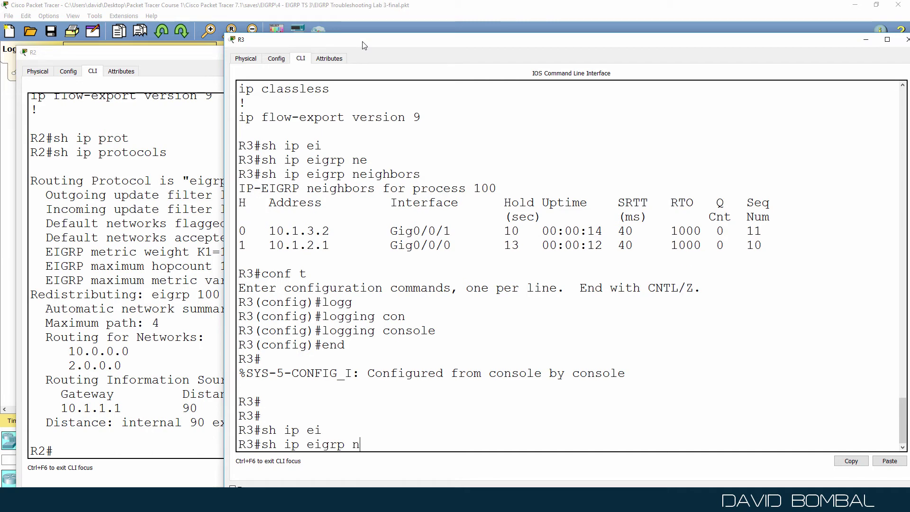
key("Tab")
key("Return")
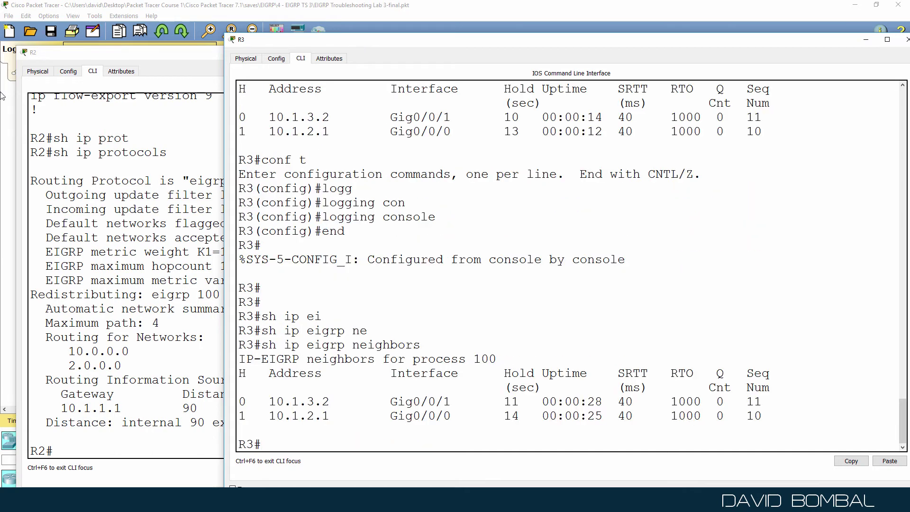
- List R2's two EIGRP neighbours, rearrange the console windows, and highlight R2's K1 and K3 values
left_click(120, 242)
type("sh ip ei")
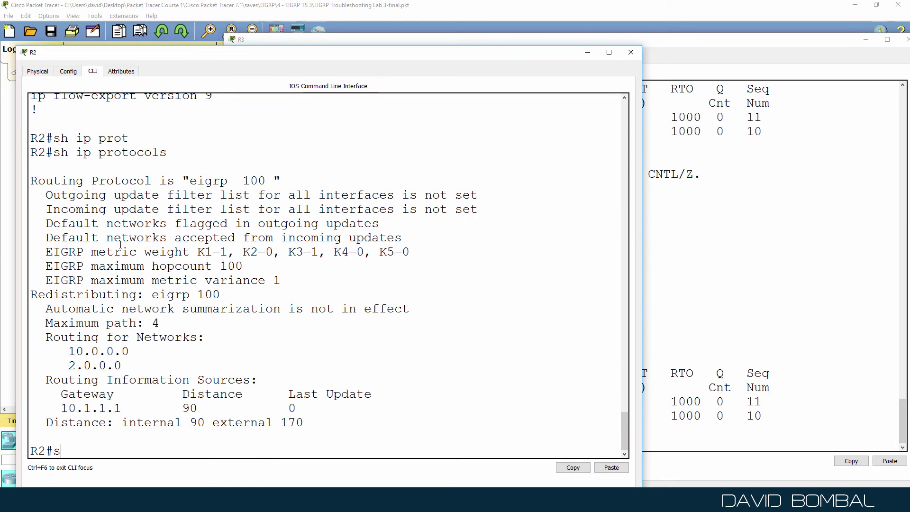
key("Tab")
type("ne")
key("Tab")
key("Return")
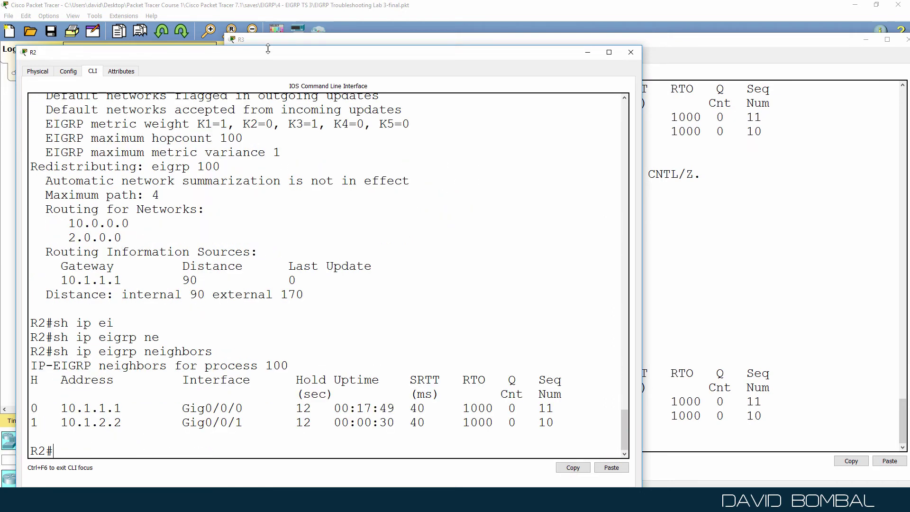
left_click_drag(267, 46, 267, 256)
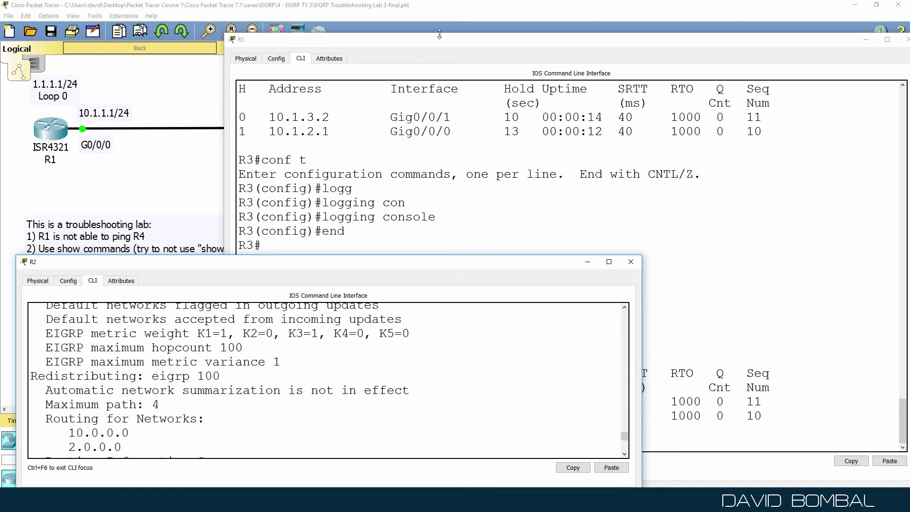
left_click_drag(438, 39, 439, 212)
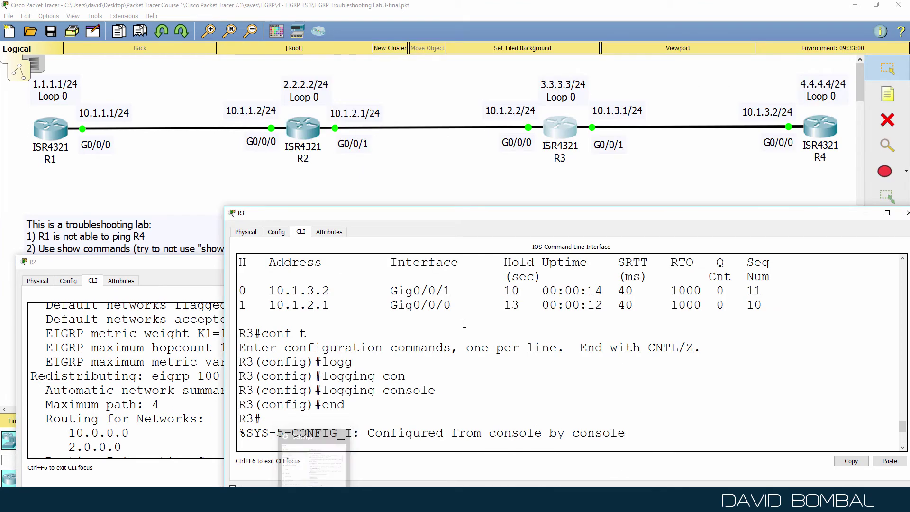
left_click(165, 257)
left_click_drag(165, 258, 172, 169)
left_click_drag(197, 247, 221, 250)
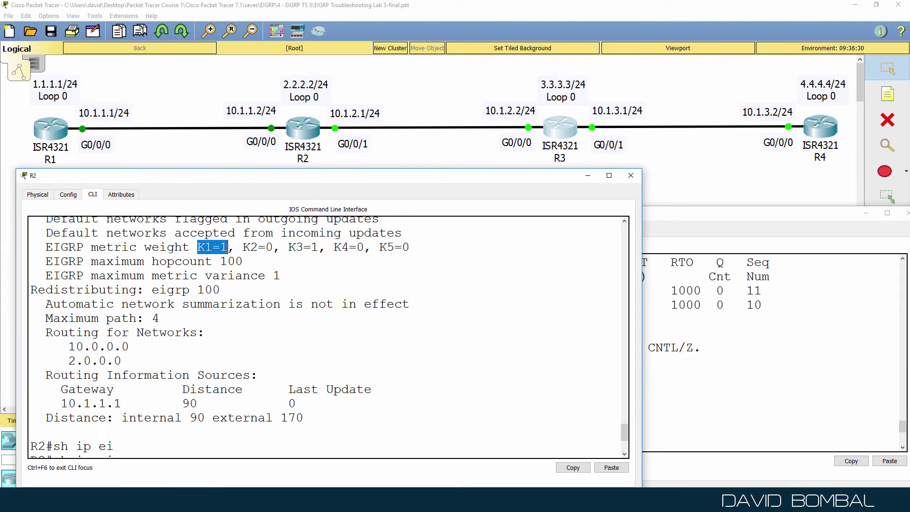
left_click_drag(281, 247, 318, 247)
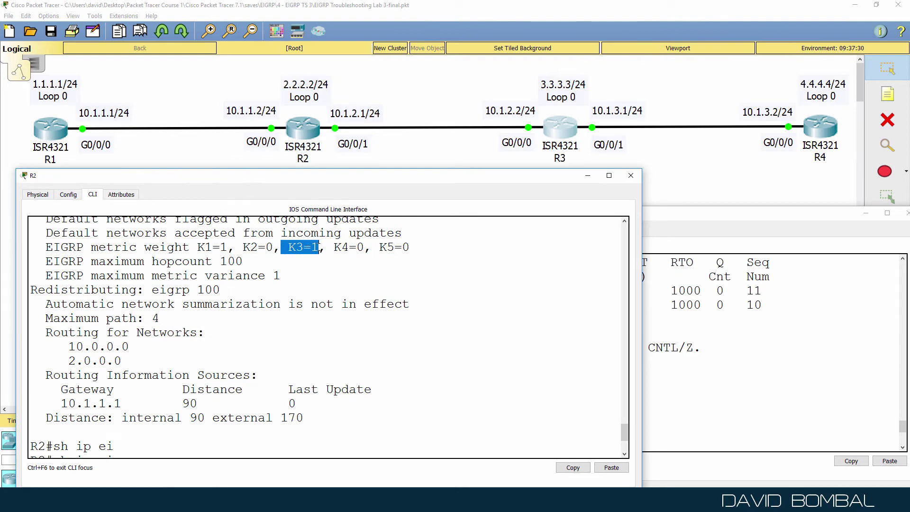
- Show R3's IP protocols and highlight its K-values, now K1=1, K2=0, K3=1, K4=0, K5=0
left_click(659, 236)
left_click_drag(659, 208, 661, 151)
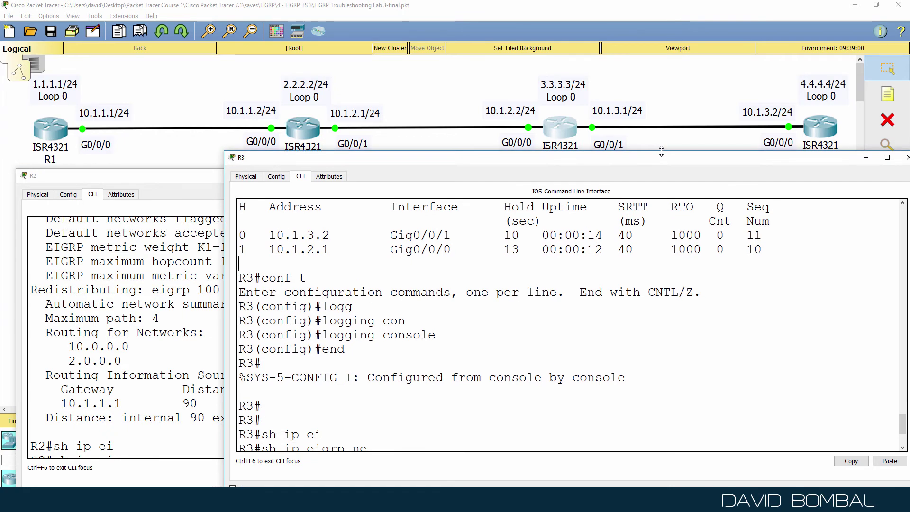
key("Return")
type("sh ip prot")
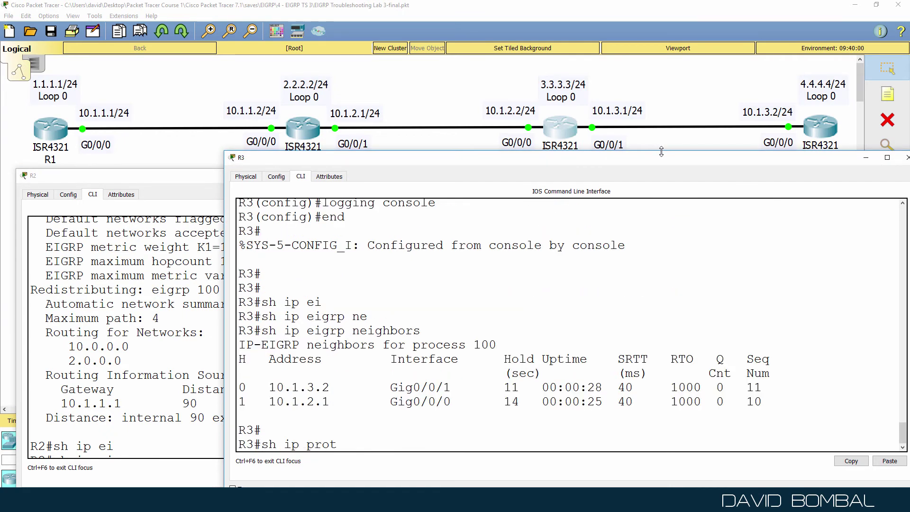
key("Return")
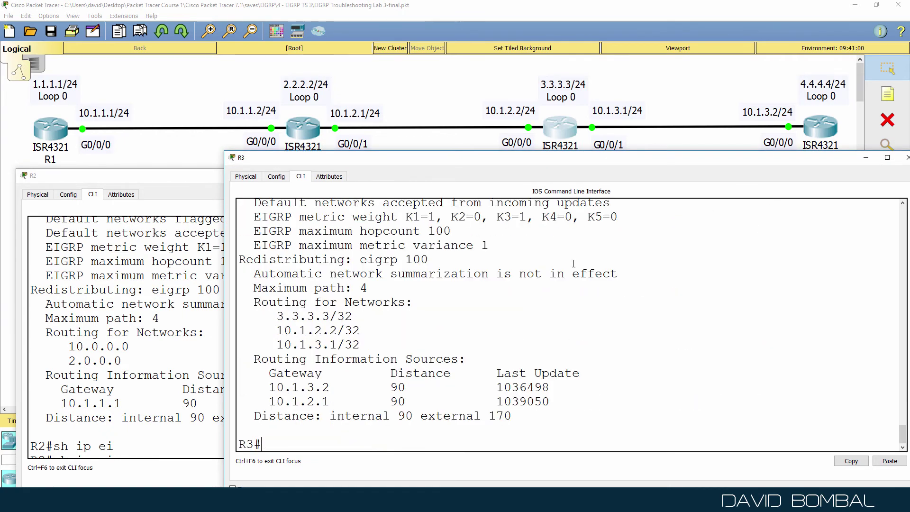
scroll(574, 263, "up", 2)
left_click_drag(398, 302, 439, 304)
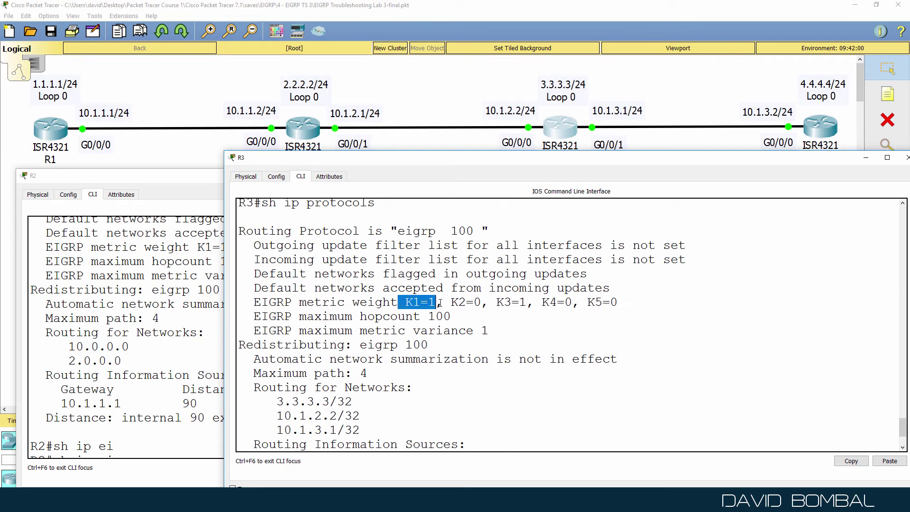
left_click_drag(496, 302, 568, 302)
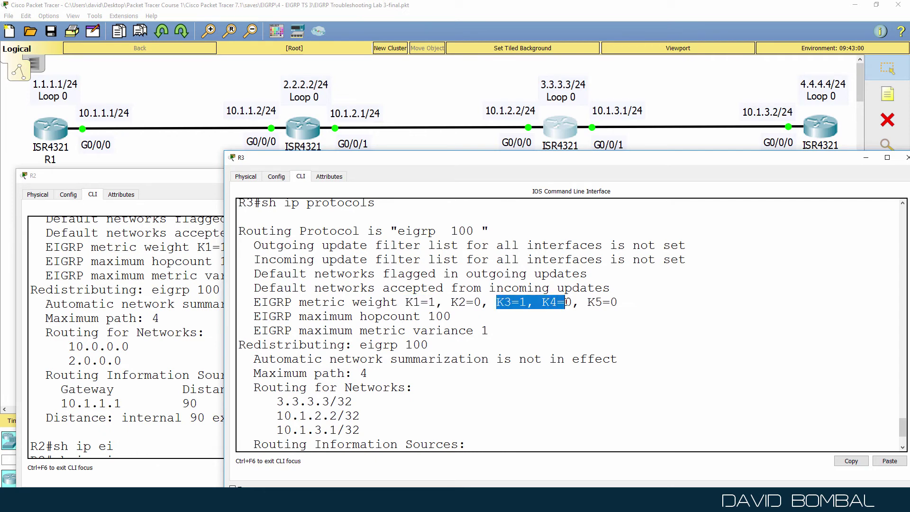
- Display R1's routing table and highlight the new EIGRP routes to 3.3.3.3/32 and 4.4.4.4/32
mouse_move(291, 500)
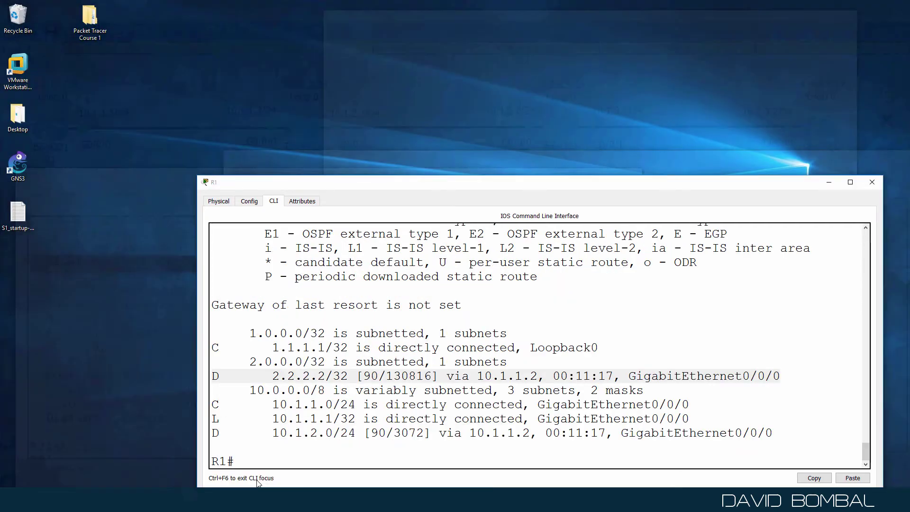
left_click(258, 482)
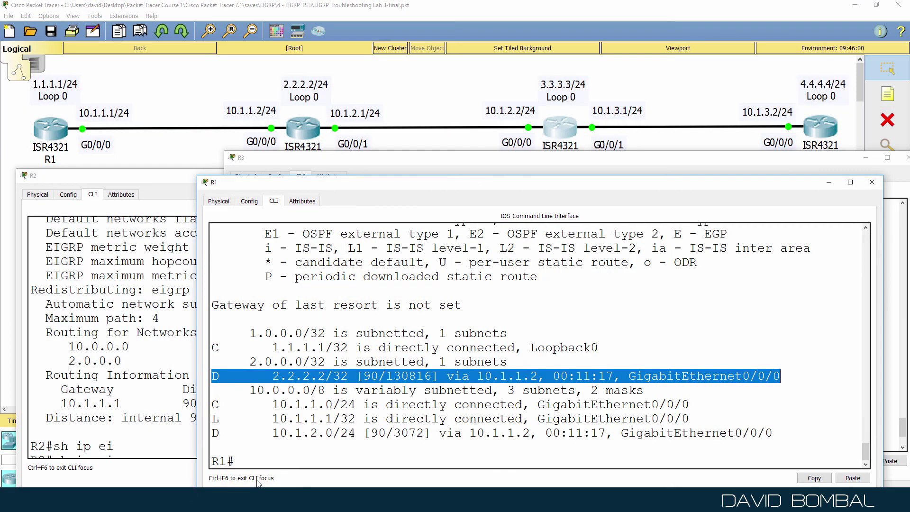
type("sh ip route")
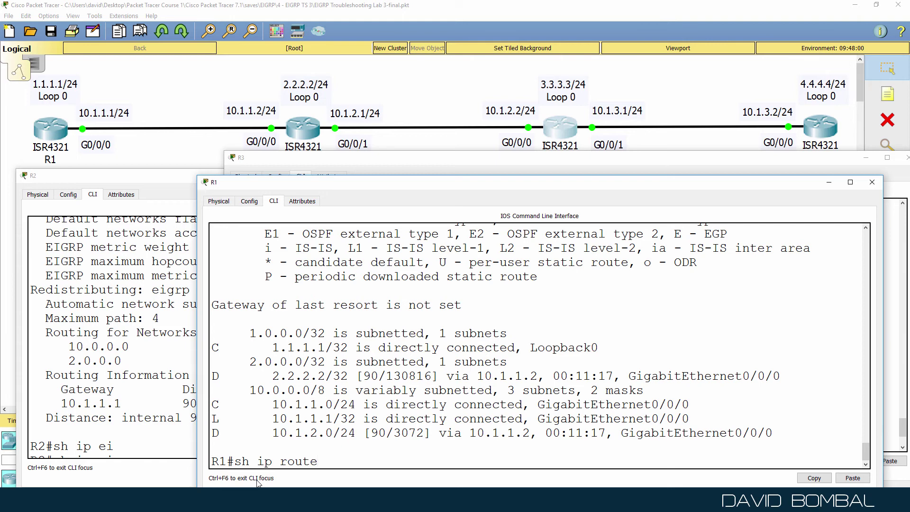
left_click_drag(258, 327, 409, 433)
left_click_drag(464, 431, 211, 433)
left_click(347, 365)
left_click_drag(370, 376, 213, 375)
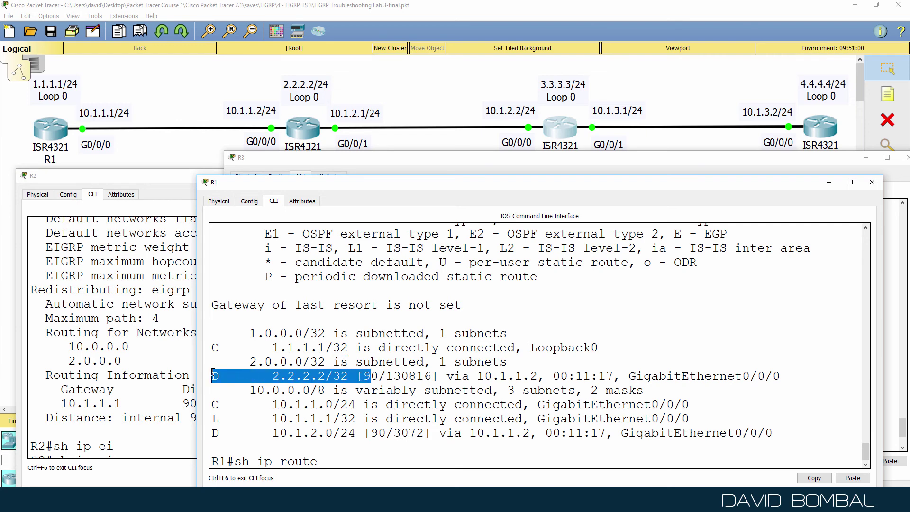
key("Return")
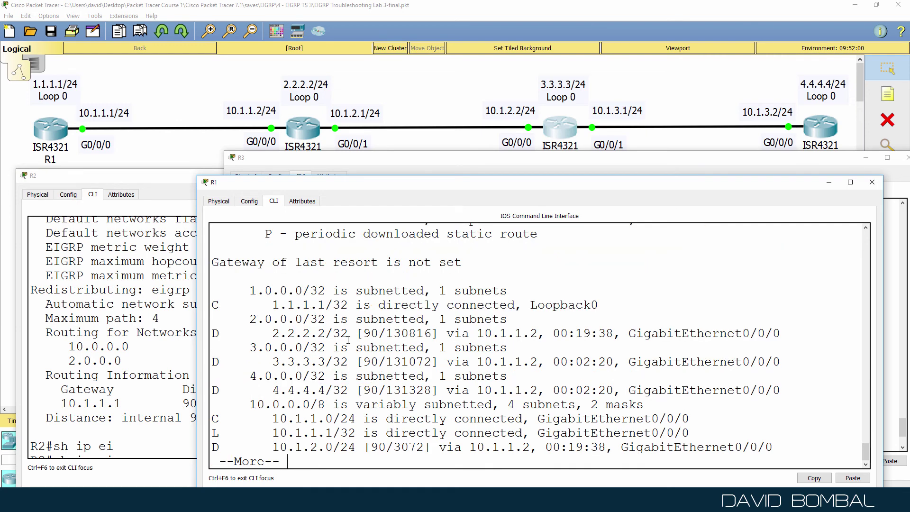
key("space")
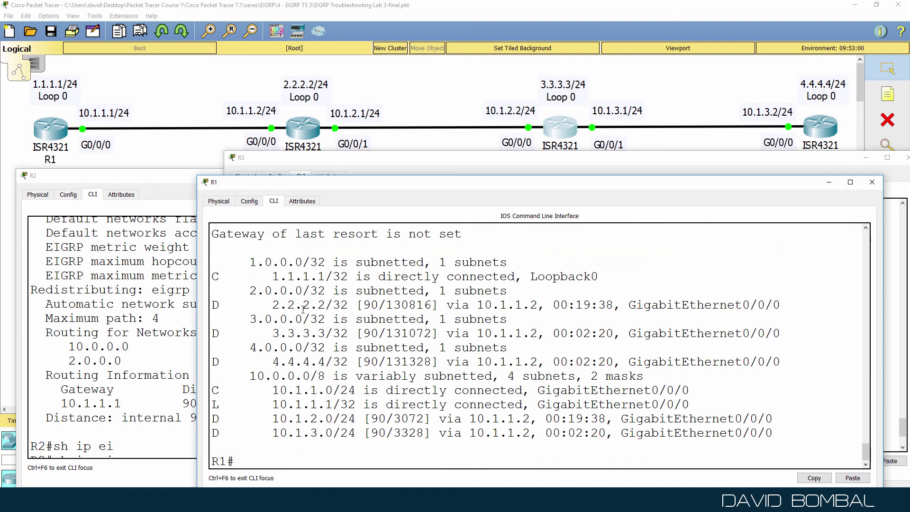
left_click_drag(215, 334, 793, 332)
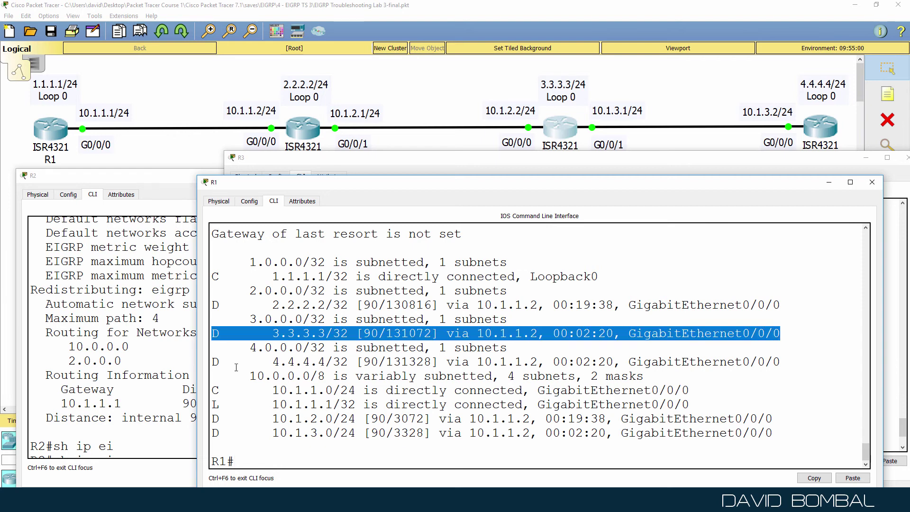
left_click_drag(216, 362, 844, 361)
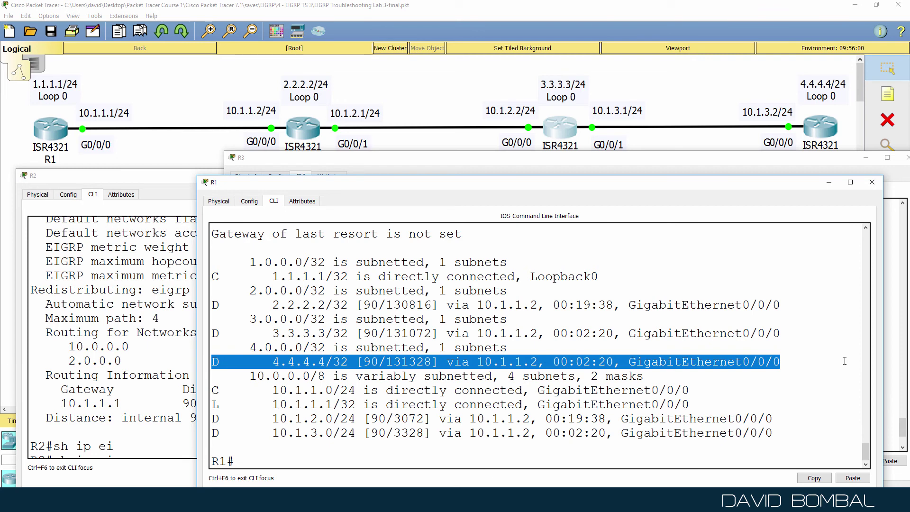
- Ping 3.3.3.3, 4.4.4.4 and 10.1.3.2 from R1, each succeeding at 100 percent
type("ping 3.3.3.3")
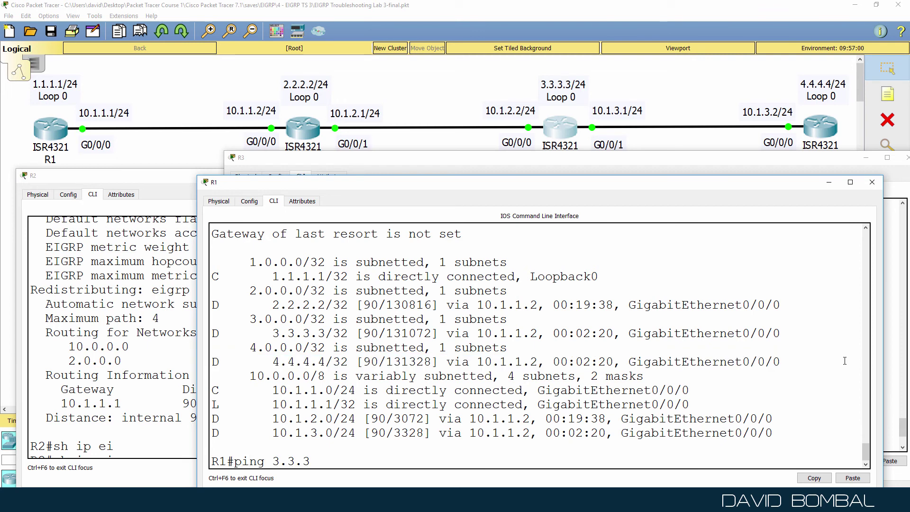
key("Return")
type("ping")
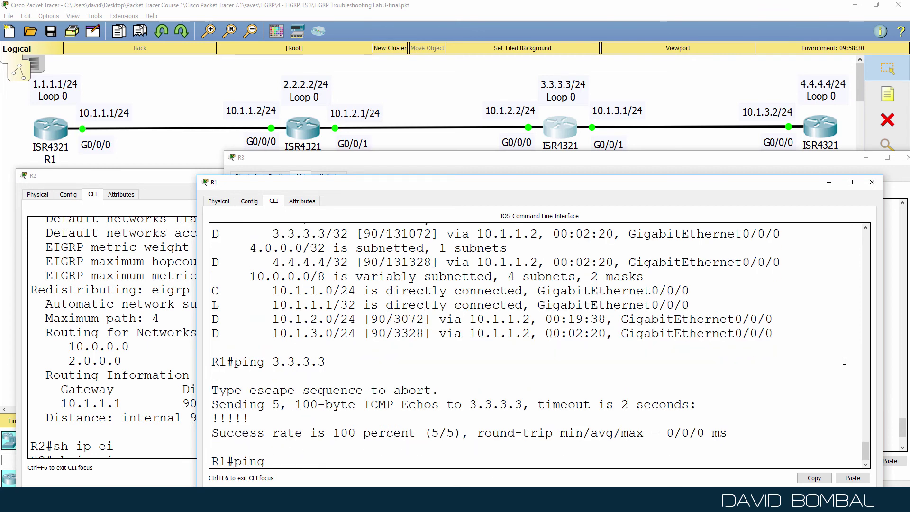
type("4.4.4.")
key("Return")
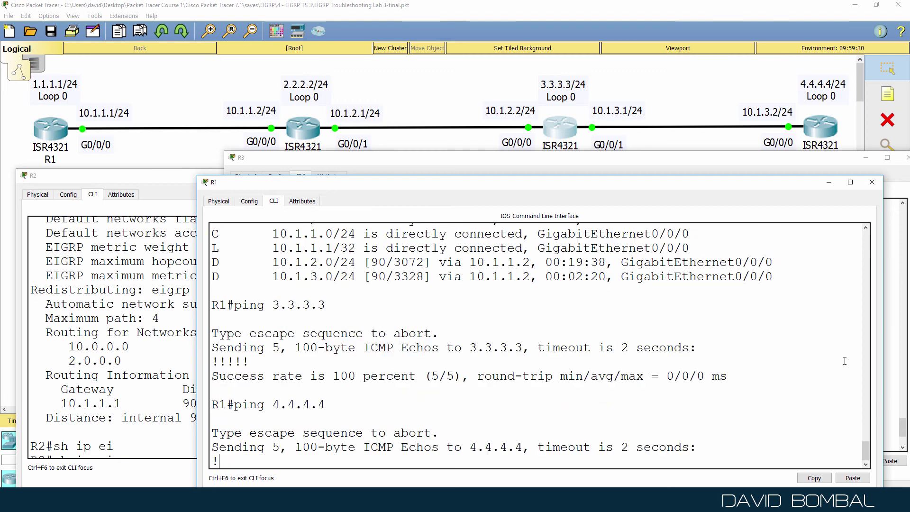
type("pint")
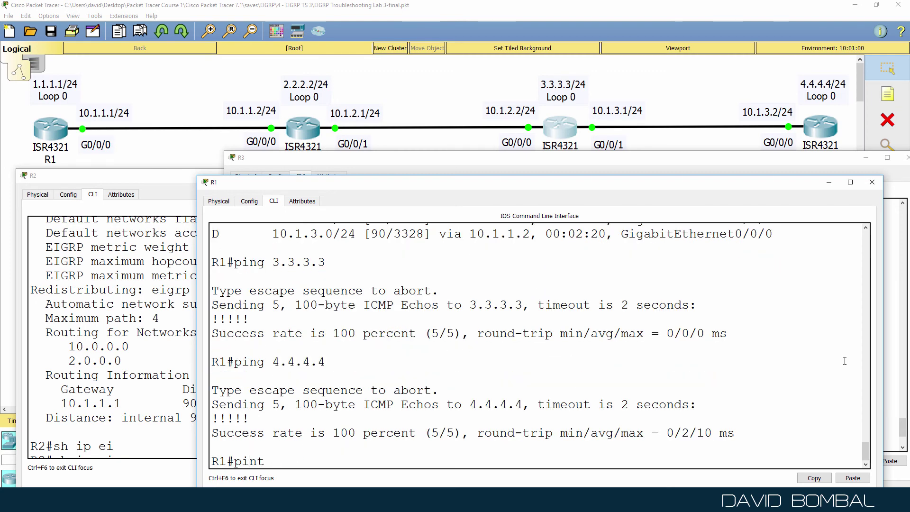
type("g 10.1.3.2")
key("Return")
- Traceroute from R1 to 4.4.4.4, reaching it via 10.1.1.2 and 10.1.2.2
type("t")
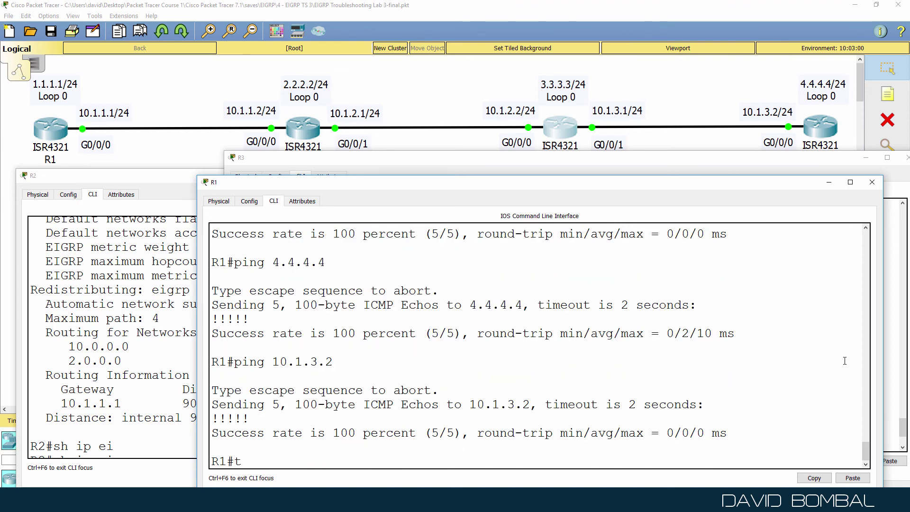
type("r")
key("Tab")
type("4.4.4.4")
key("Return")
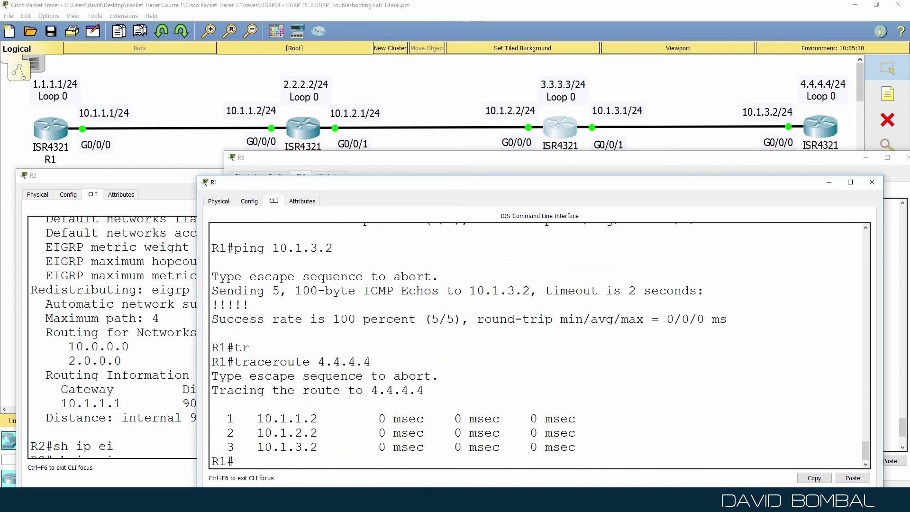
- Shift R1's console left and bring R3's console forward showing its restored metric weights
left_click_drag(647, 188, 495, 185)
left_click_drag(562, 157, 563, 191)
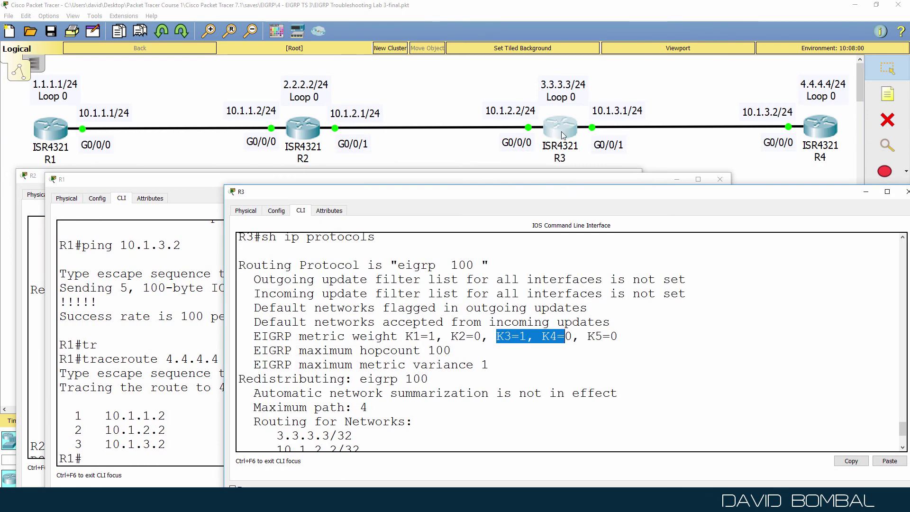